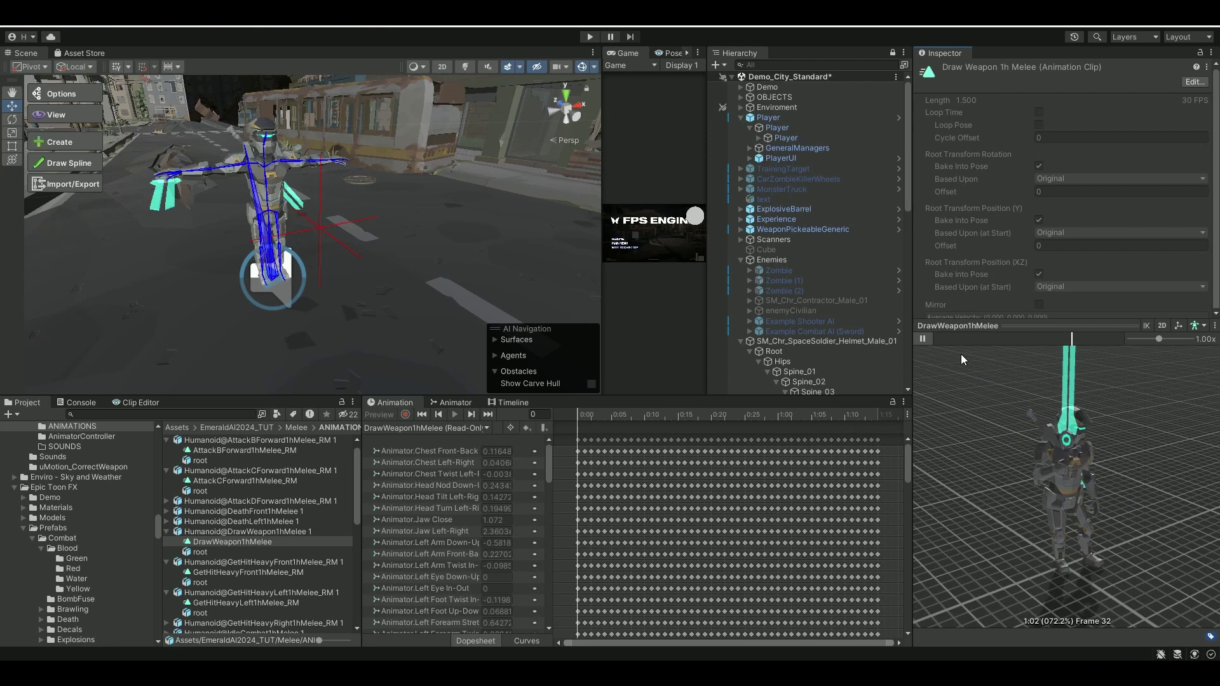
# Select the space soldier and orbit the Scene view to frame it
pyautogui.moveTo(1014, 390); pyautogui.dragTo(966, 400)
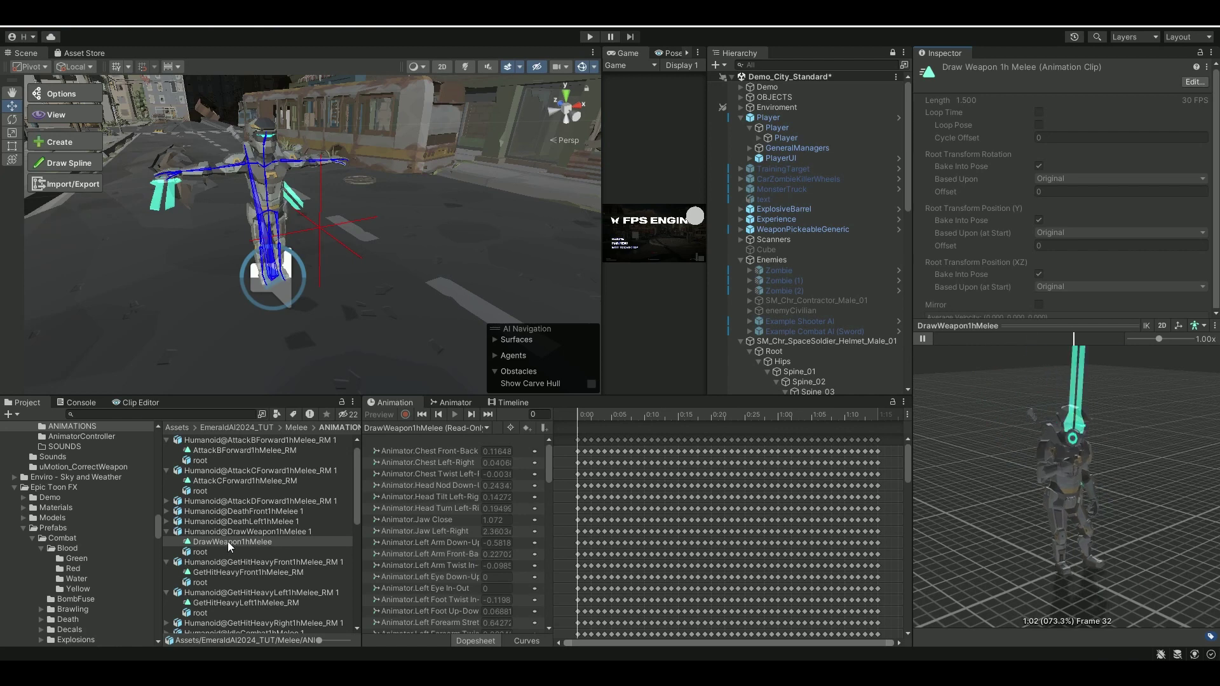
pyautogui.scroll(-3, 809, 279)
pyautogui.click(808, 266)
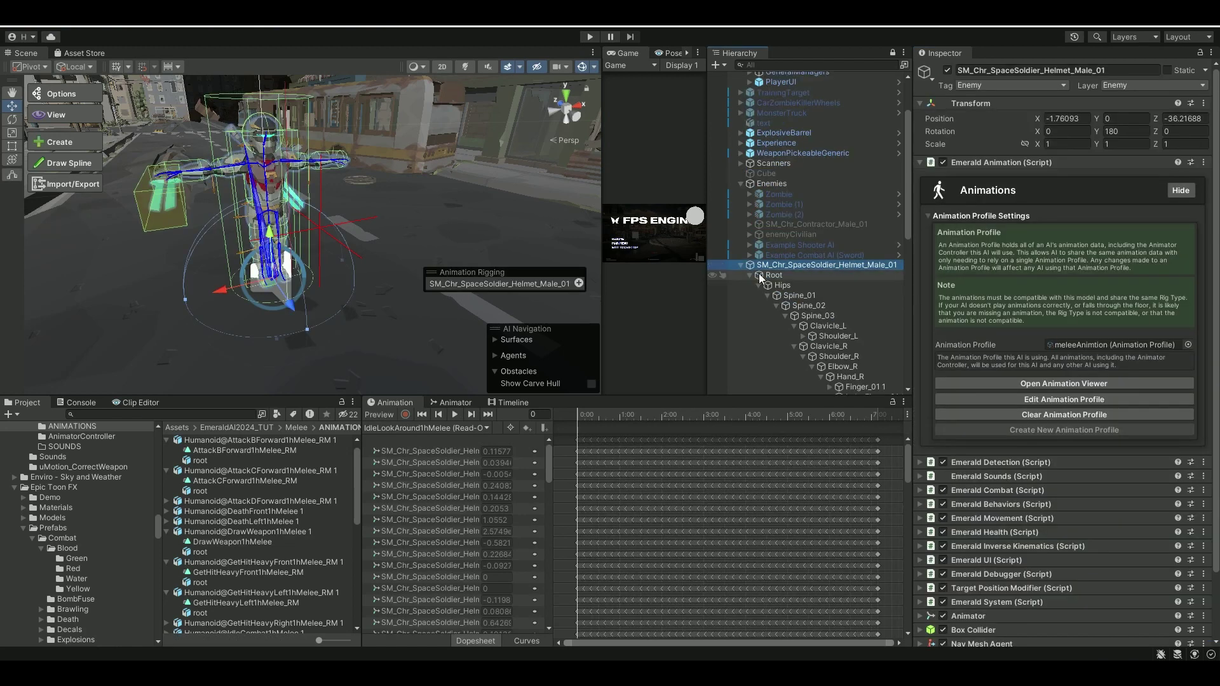
pyautogui.moveTo(292, 233); pyautogui.dragTo(524, 204, button='right')
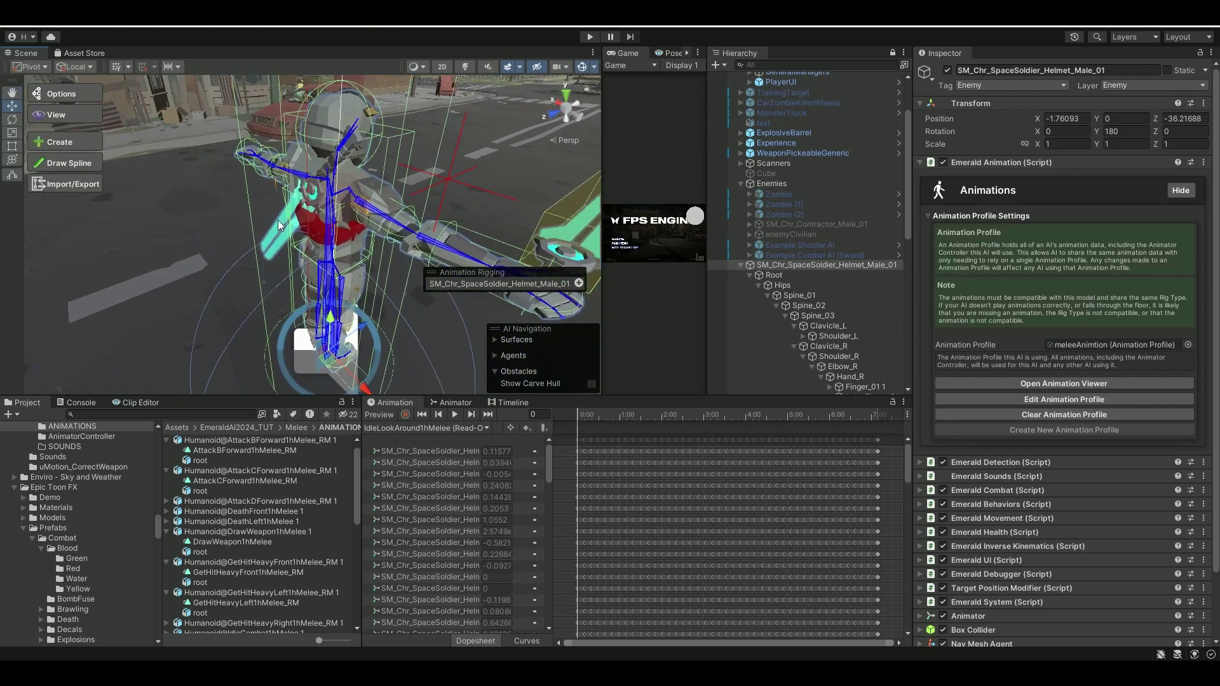
pyautogui.moveTo(277, 220); pyautogui.dragTo(261, 213, button='right')
pyautogui.scroll(-10, 829, 314)
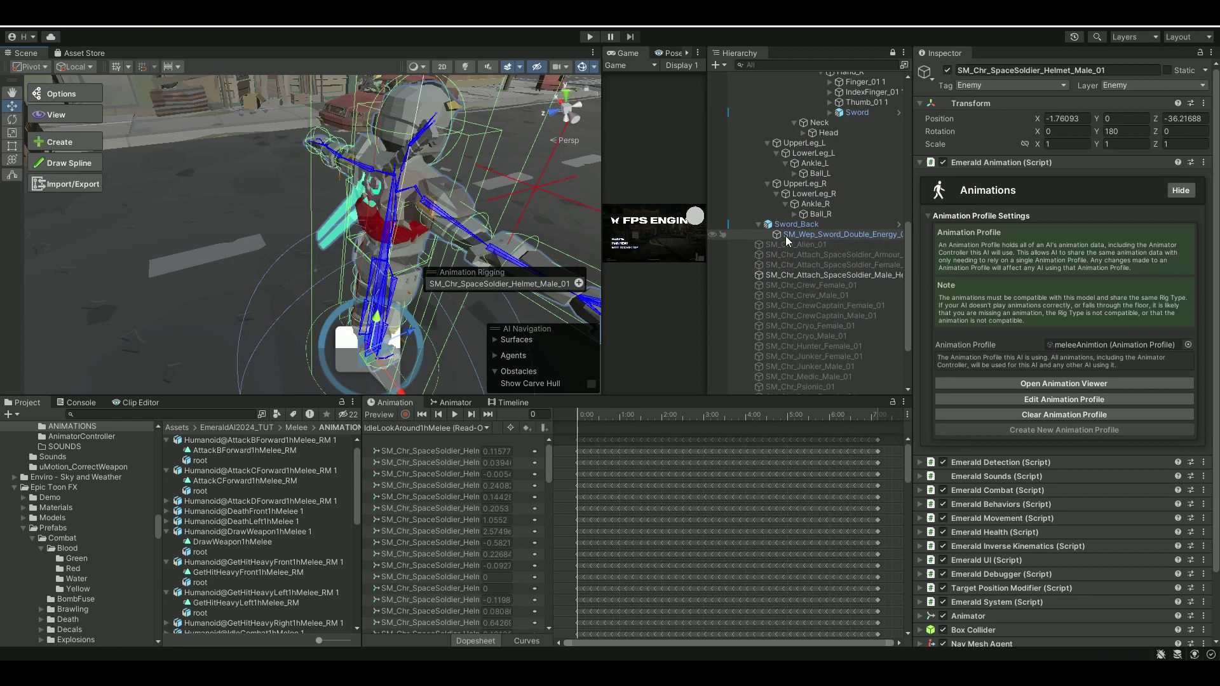
# Select the Sword in the soldier's right hand and untick its active checkbox
pyautogui.click(787, 223)
pyautogui.scroll(5, 827, 279)
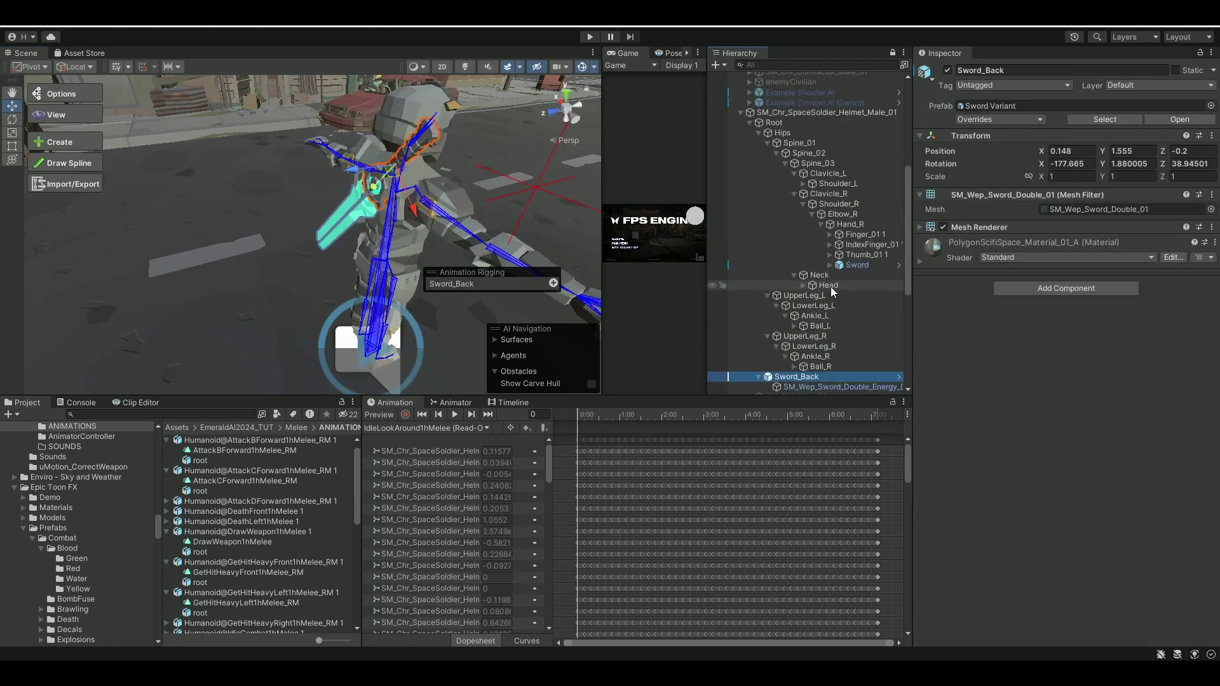
pyautogui.doubleClick(864, 266)
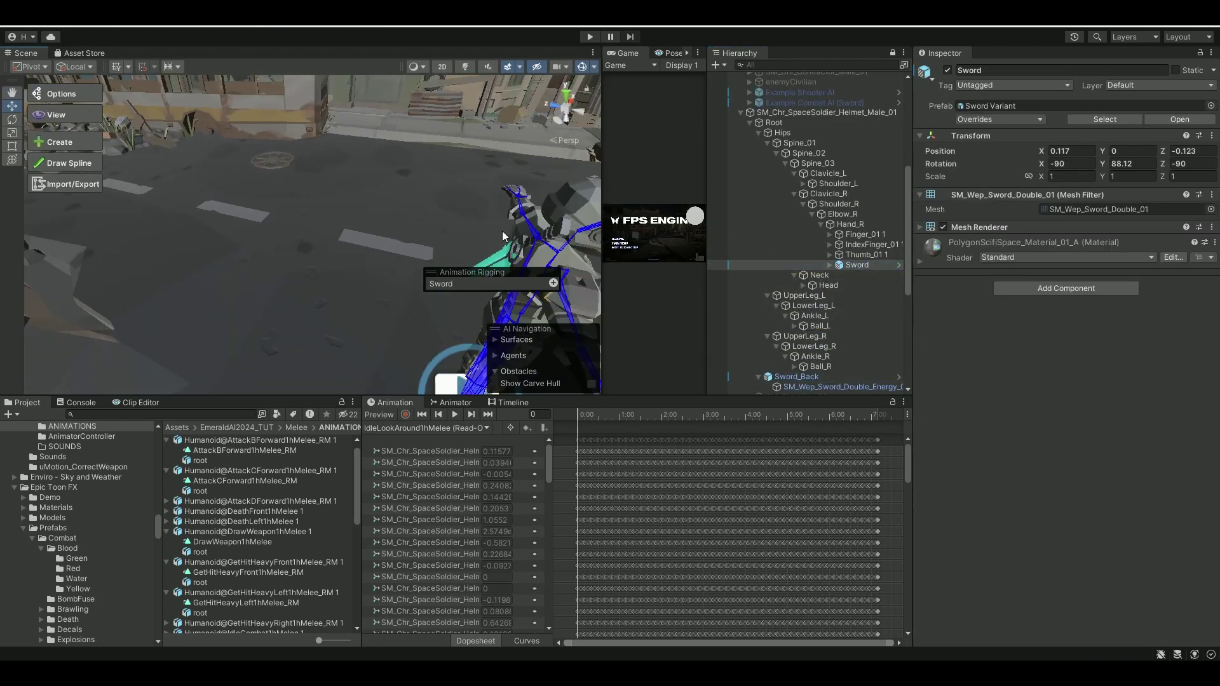
pyautogui.moveTo(502, 231); pyautogui.dragTo(241, 200, button='right')
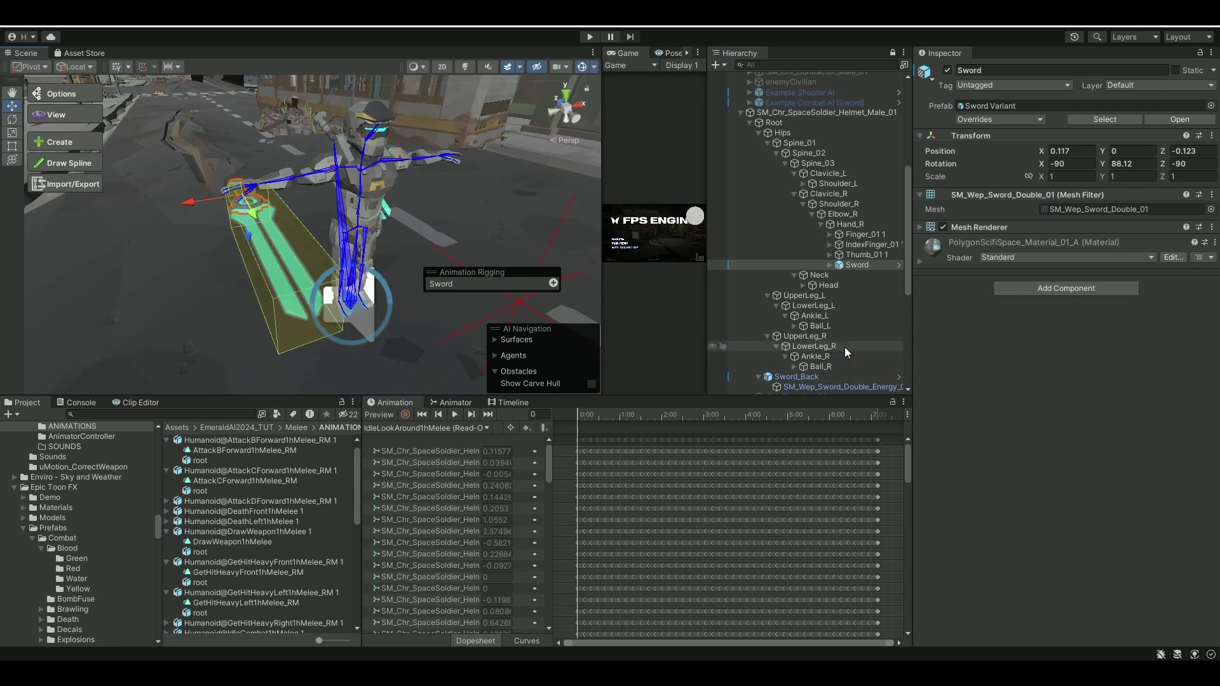
pyautogui.click(948, 71)
pyautogui.moveTo(467, 208); pyautogui.dragTo(472, 222, button='middle')
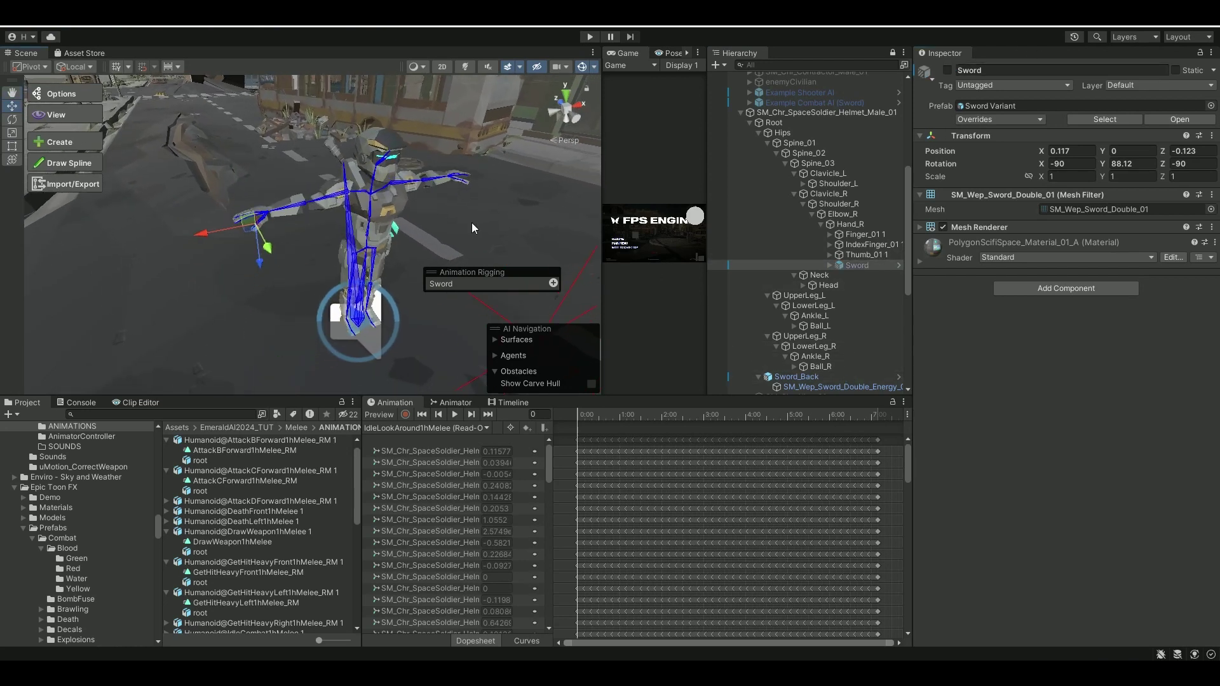
# Open the soldier's meleeAnimtion profile and locate its DrawWeapon1hMelee equip weapon animation
pyautogui.click(358, 163)
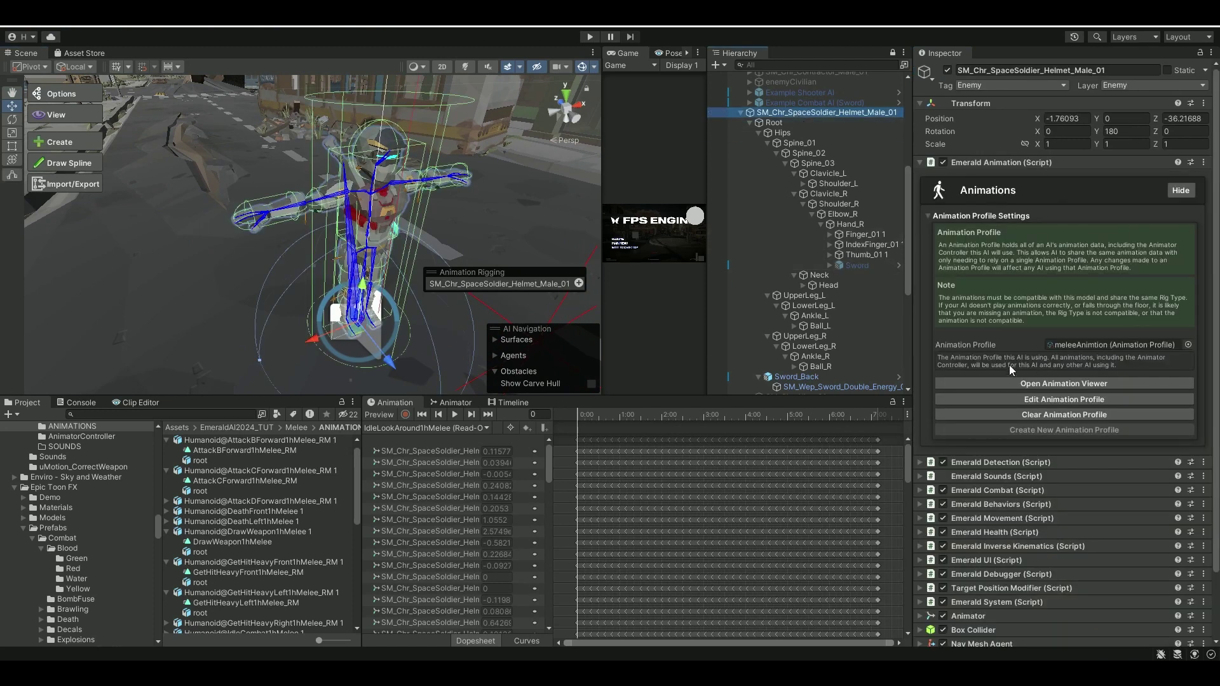
pyautogui.scroll(-3, 1040, 323)
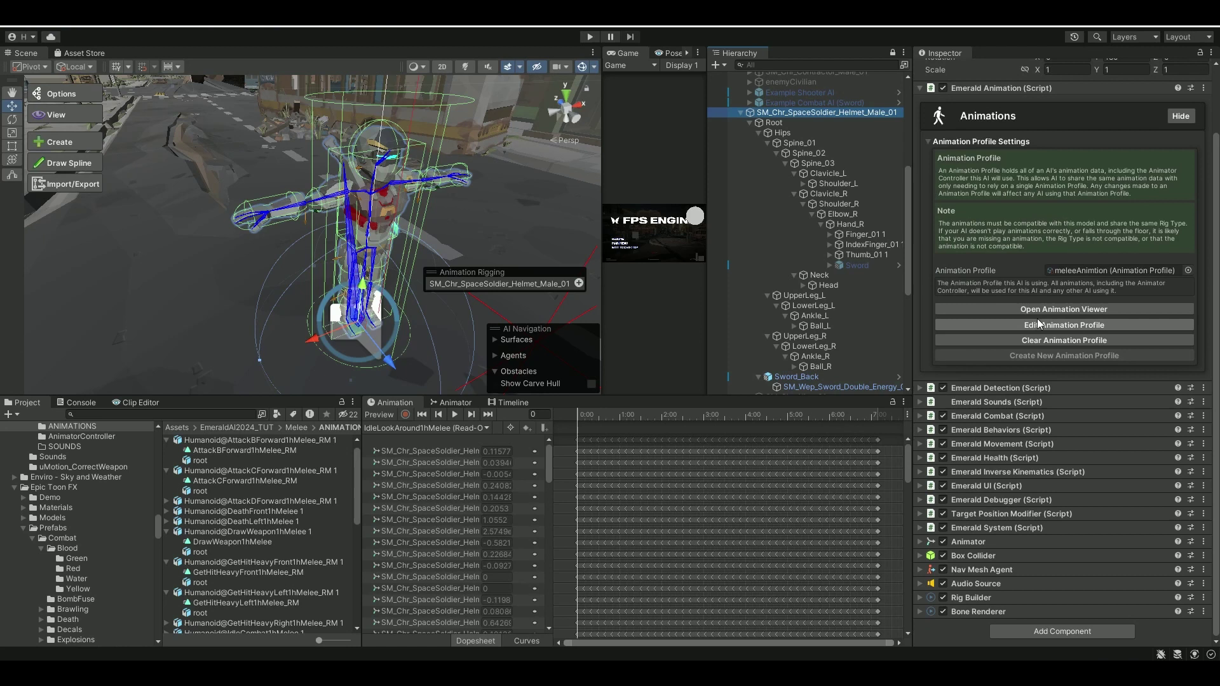
pyautogui.click(1089, 271)
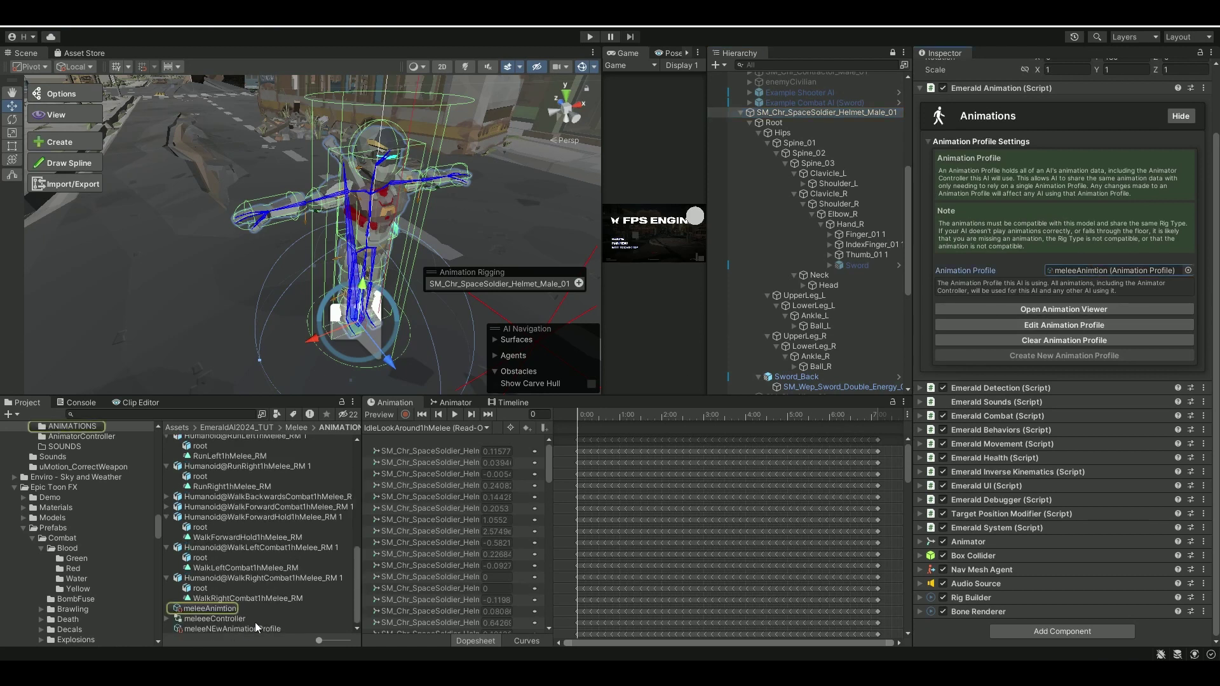
pyautogui.click(213, 608)
pyautogui.scroll(-1, 1007, 321)
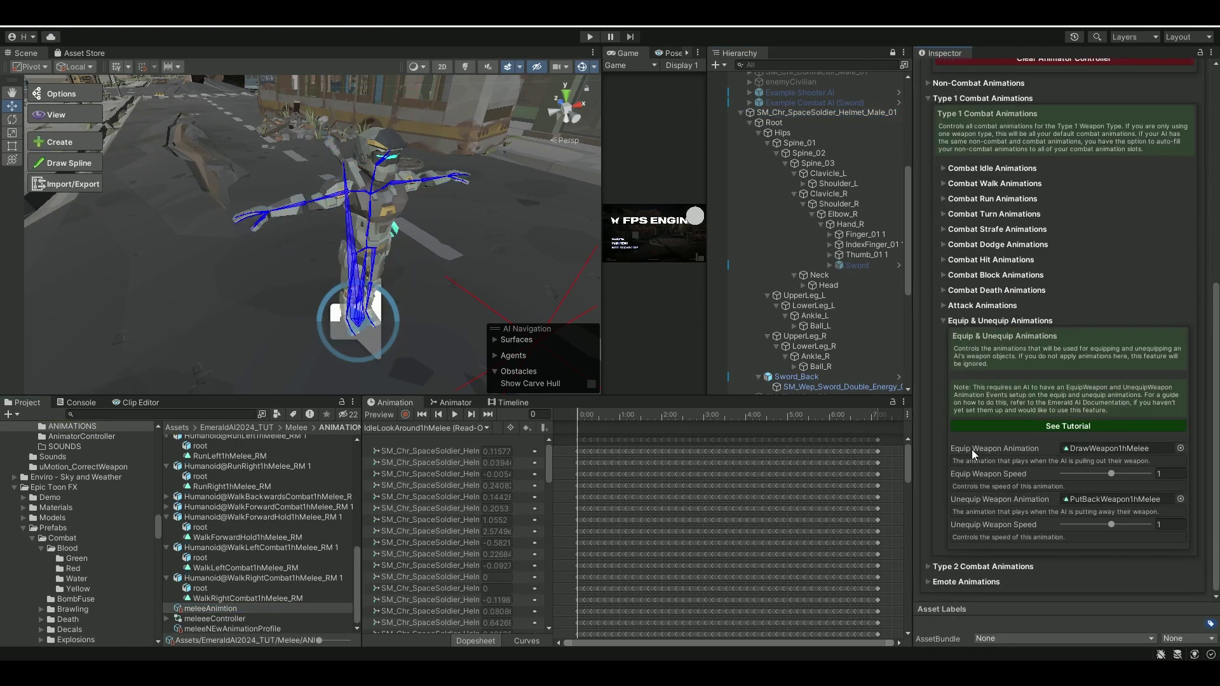
pyautogui.click(1083, 450)
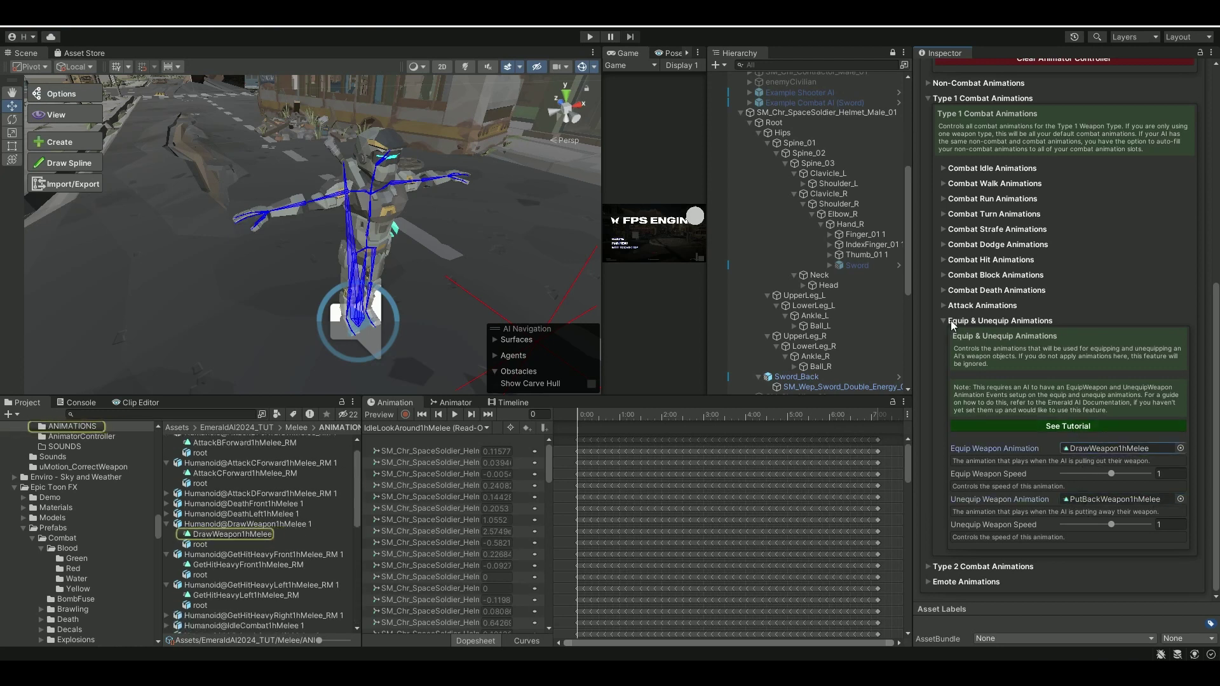
# Add an Emerald Items component to the soldier by searching 'emeraldit' in Add Component
pyautogui.hotkey('ctrl', 'z')
pyautogui.click(953, 162)
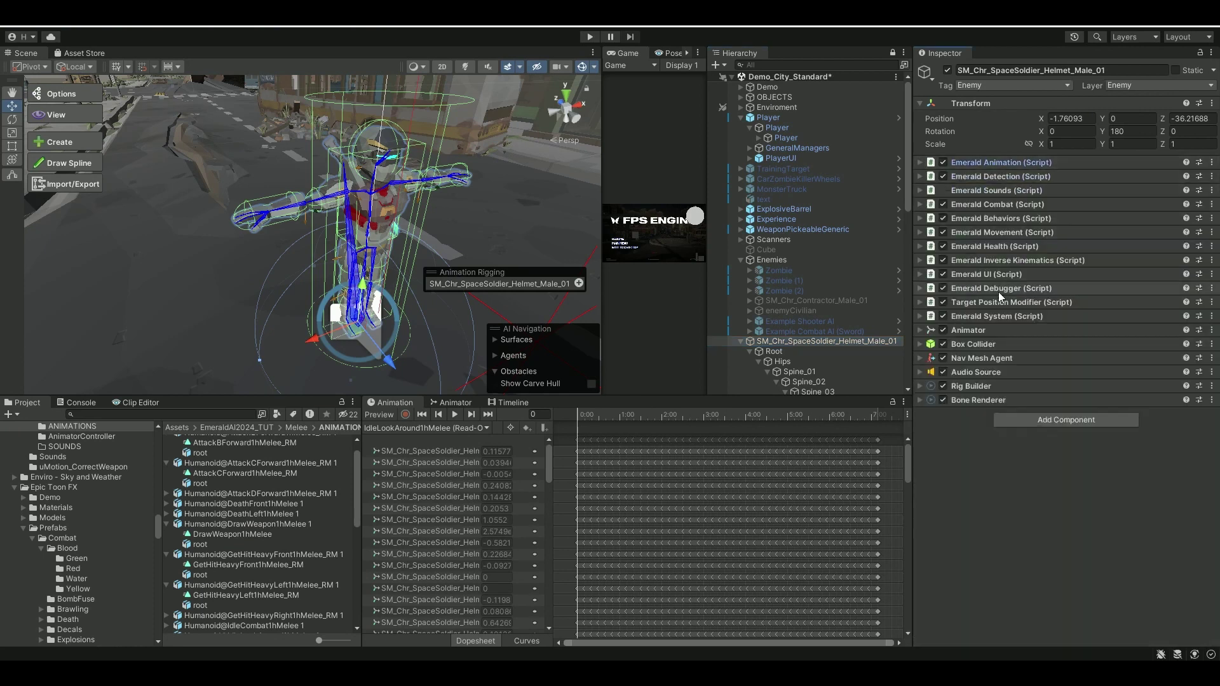
pyautogui.click(1034, 421)
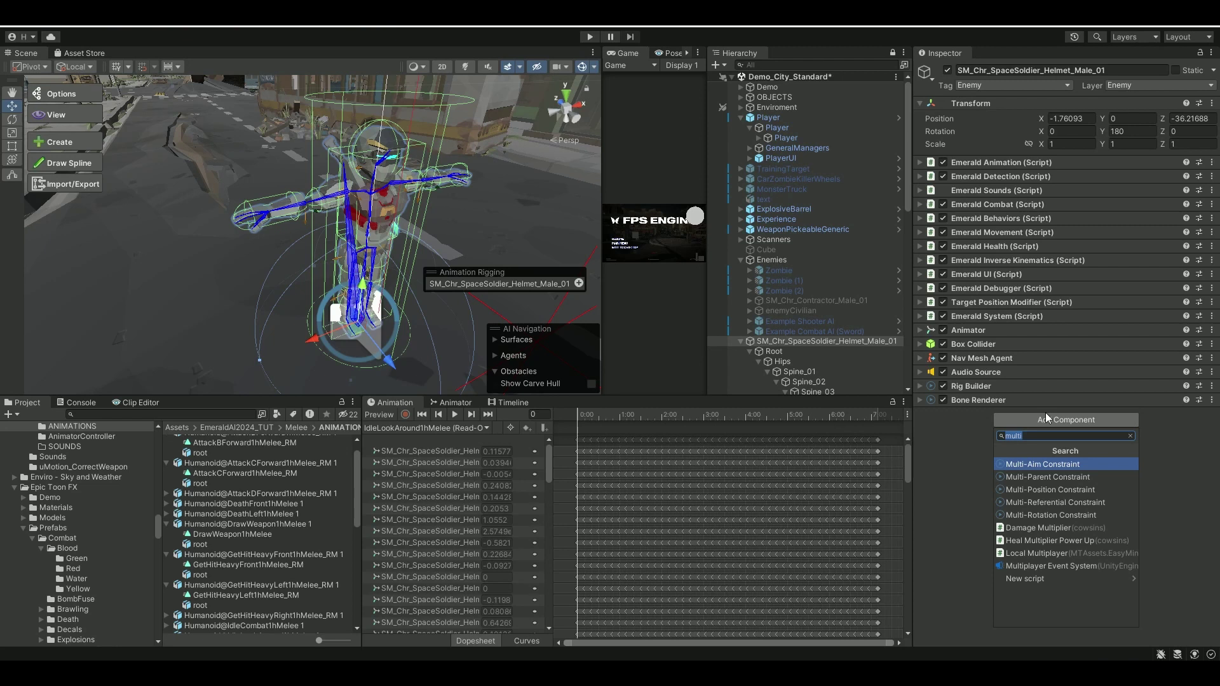
pyautogui.write('eme')
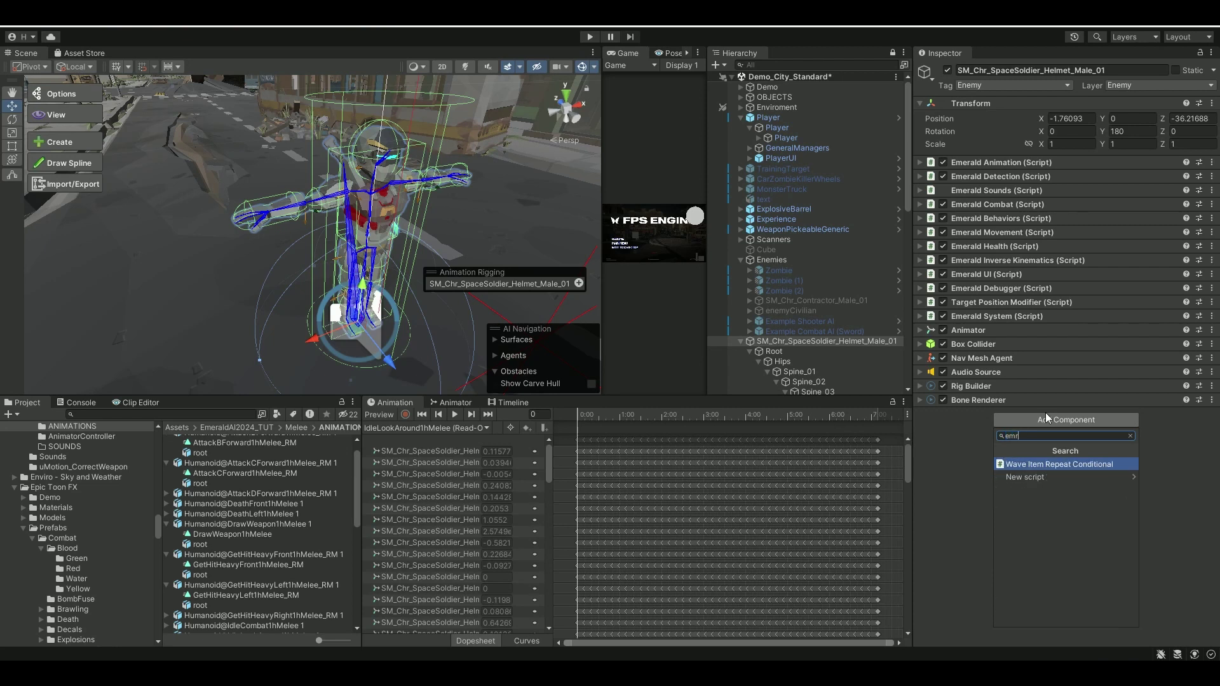
pyautogui.write('rald')
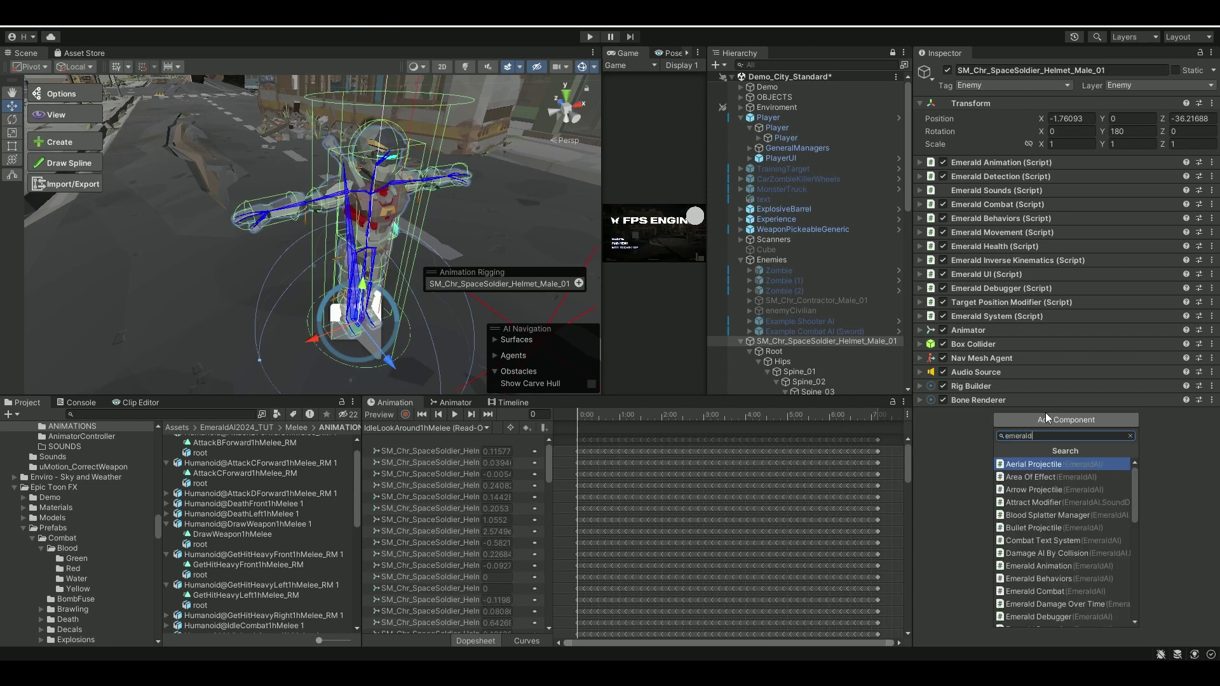
pyautogui.write('it')
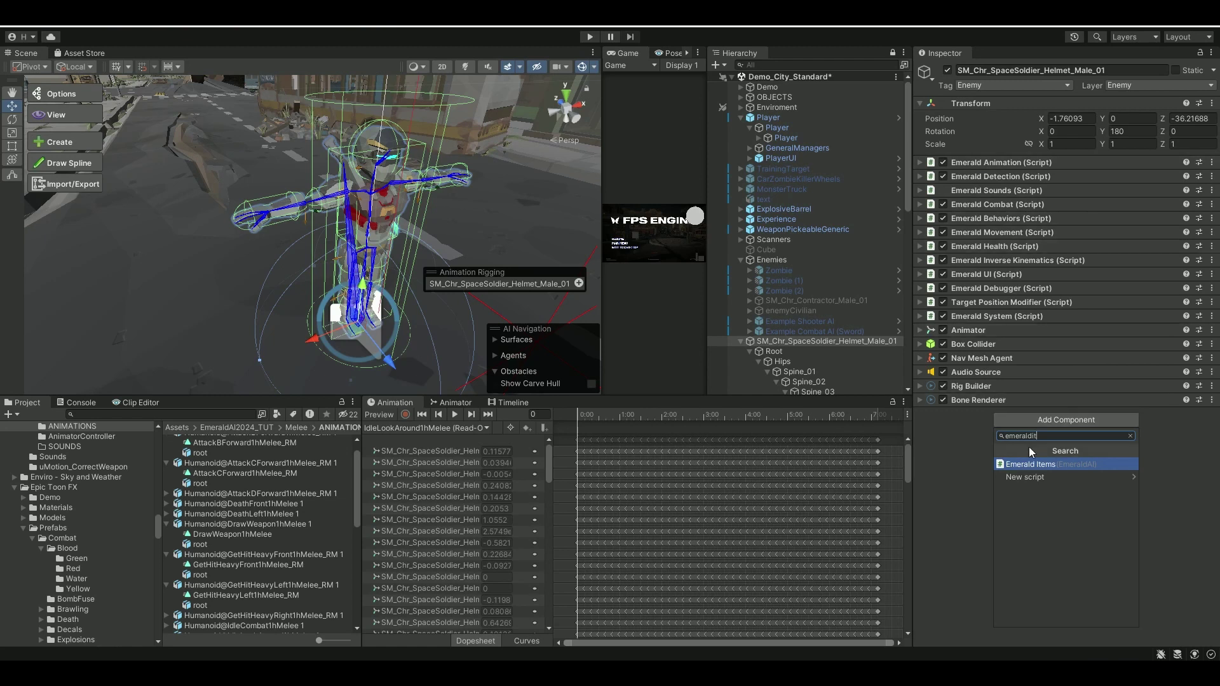
pyautogui.click(1037, 464)
# Add a Type 1 equippable weapon entry with the Sword as its Held object
pyautogui.click(928, 468)
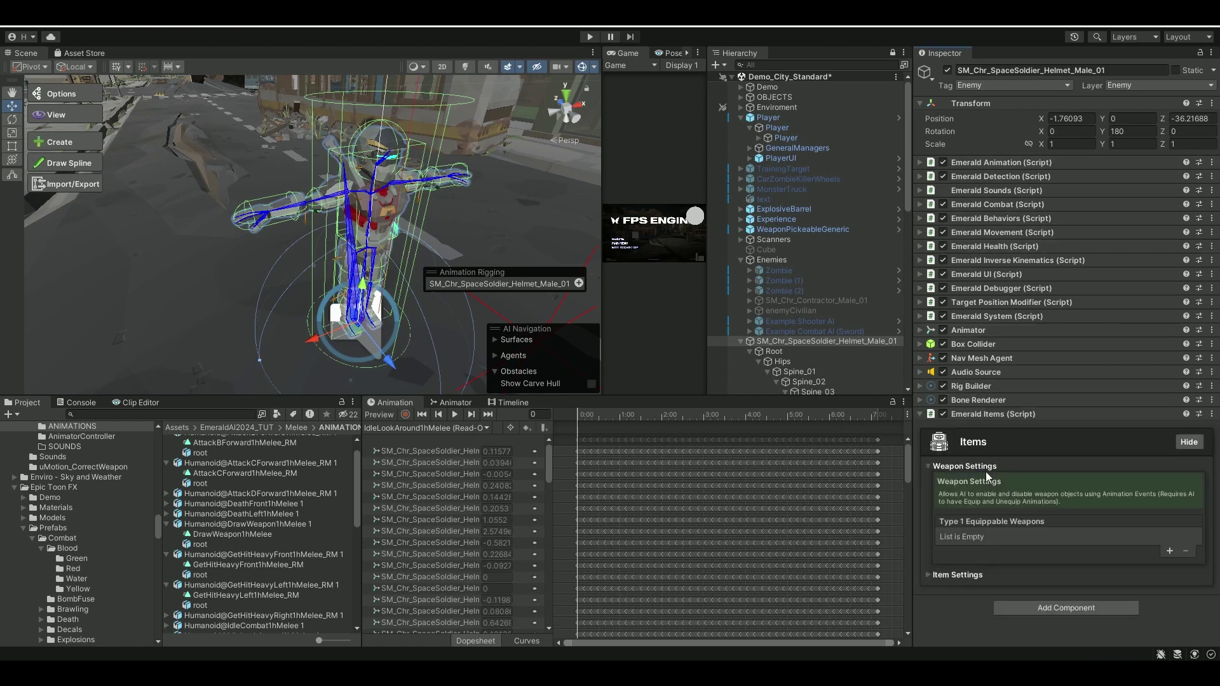
pyautogui.click(928, 575)
pyautogui.scroll(-3, 1000, 529)
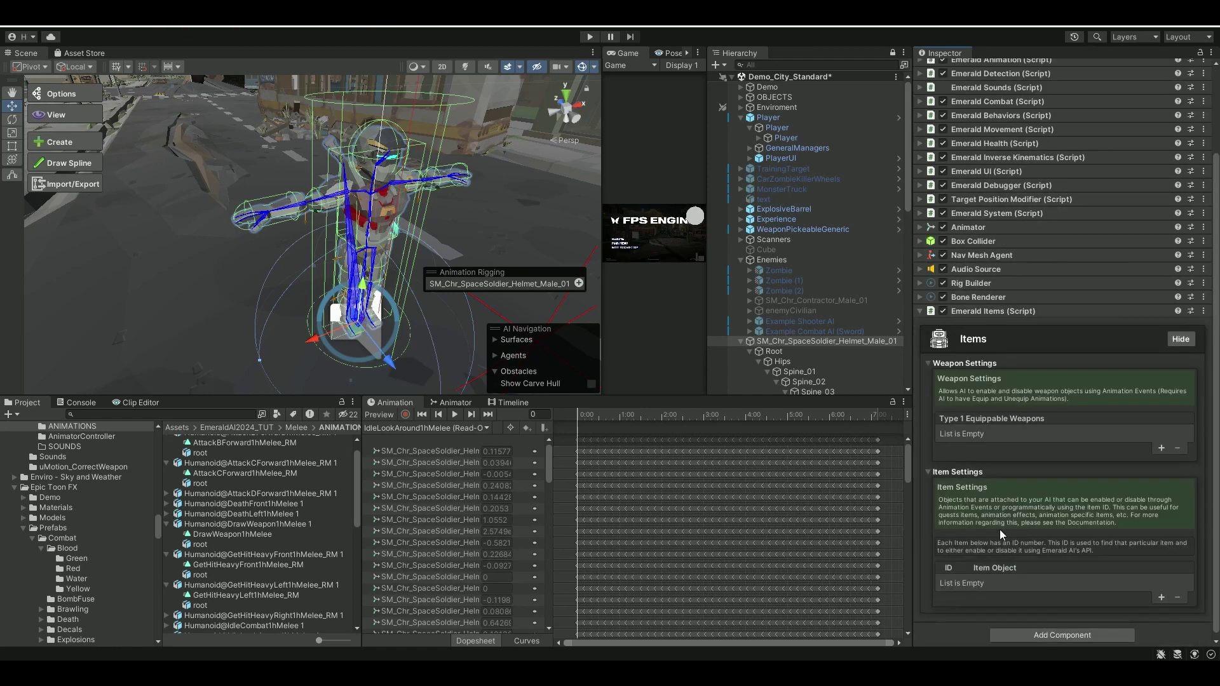
pyautogui.click(1162, 449)
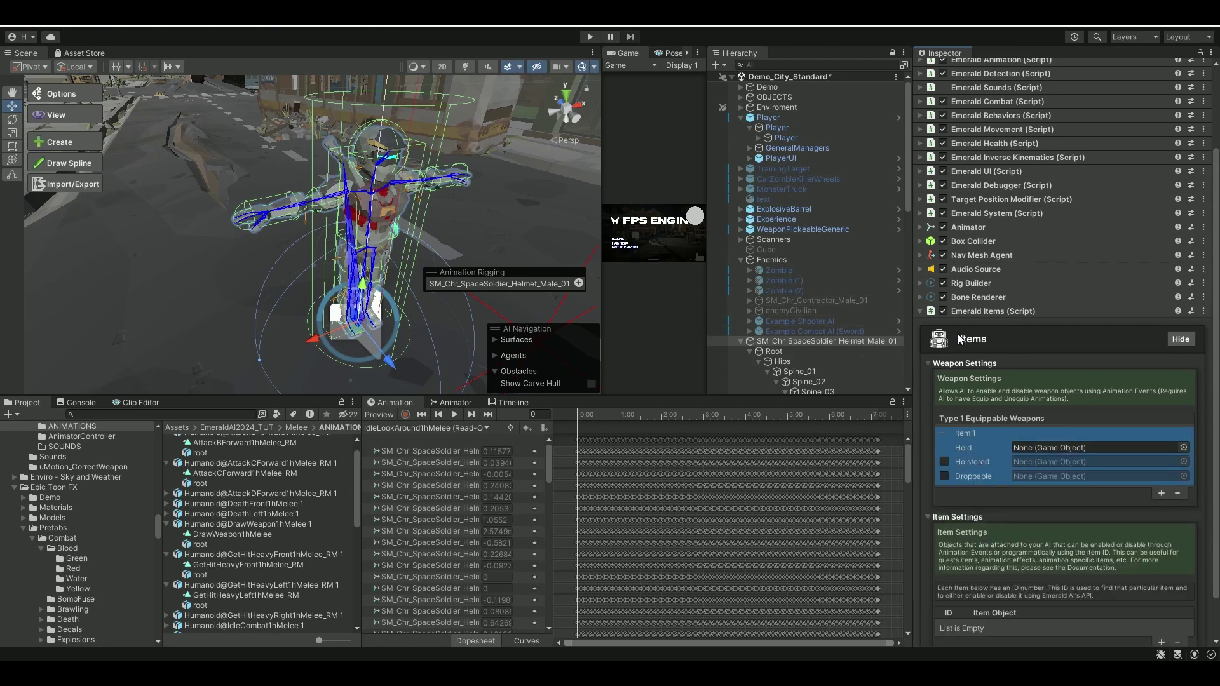
pyautogui.scroll(-6, 851, 321)
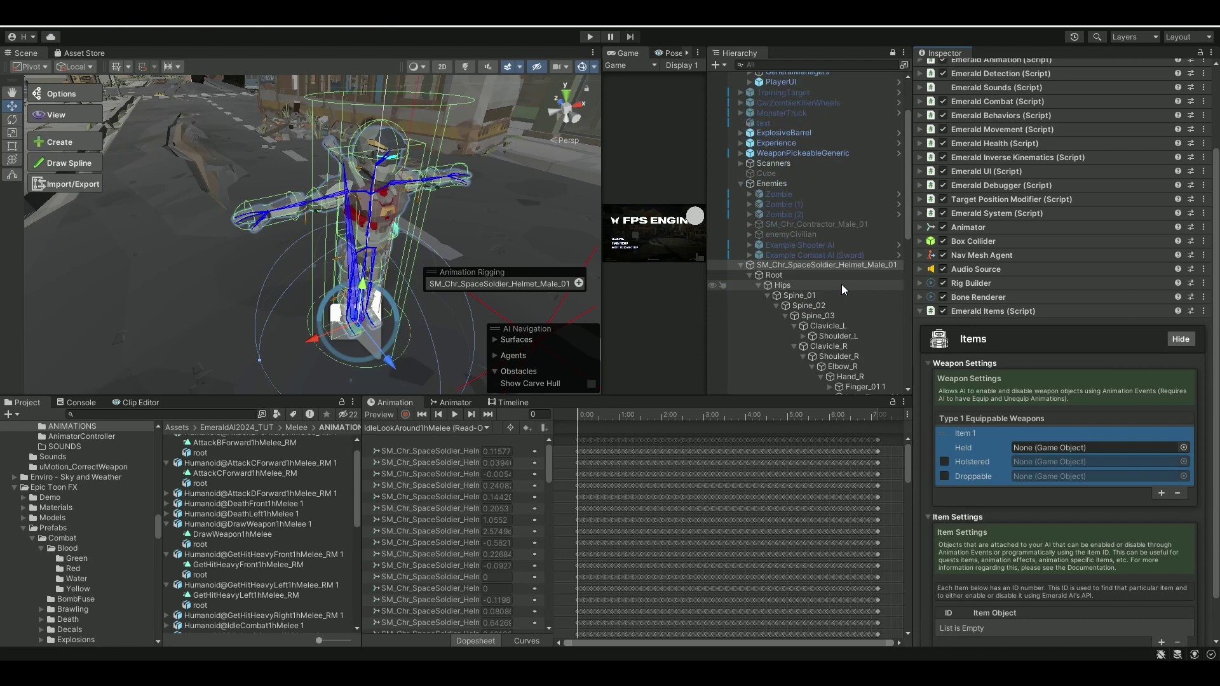
pyautogui.moveTo(853, 304); pyautogui.dragTo(1055, 450)
# Assign the Sword as the Droppable object and leave Droppable switched off
pyautogui.click(946, 477)
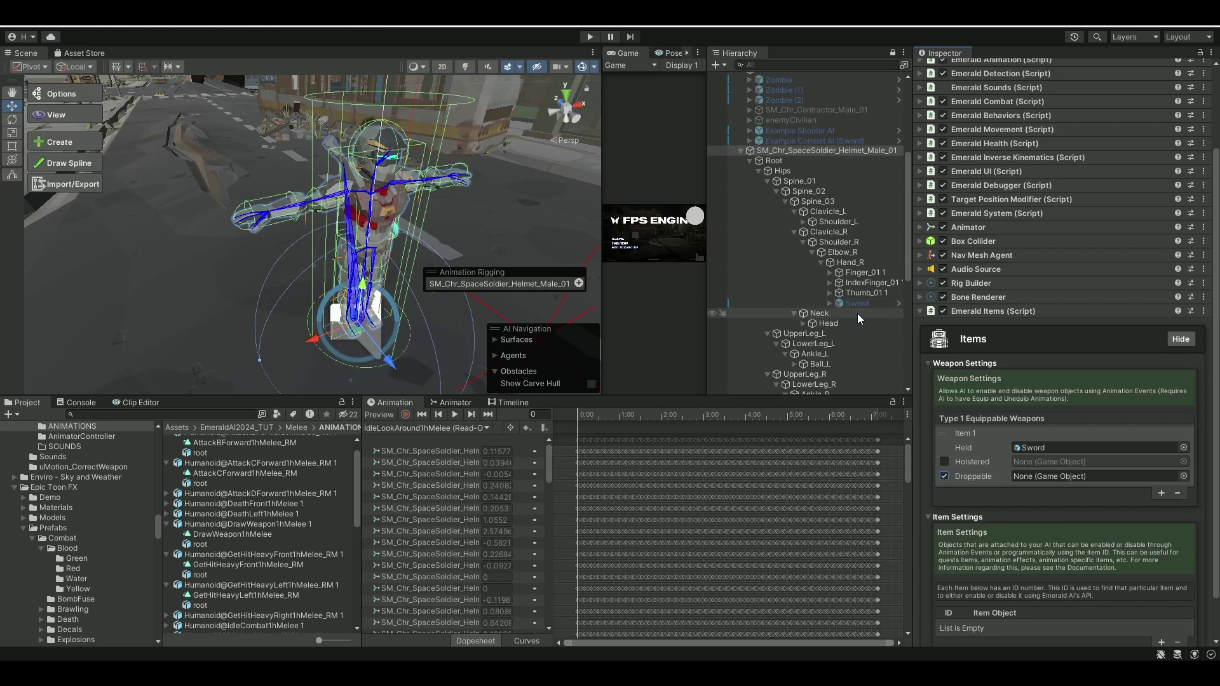
pyautogui.moveTo(858, 304); pyautogui.dragTo(1057, 478)
pyautogui.scroll(-1, 1031, 480)
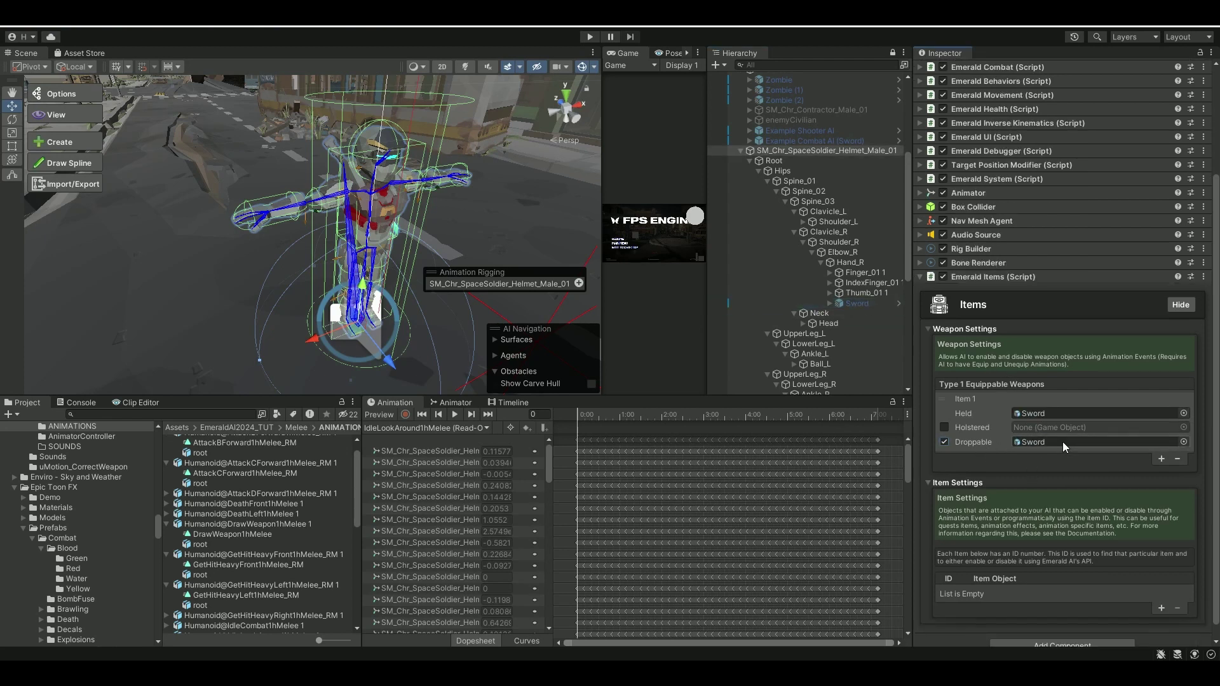
pyautogui.click(945, 441)
pyautogui.scroll(-1, 1004, 416)
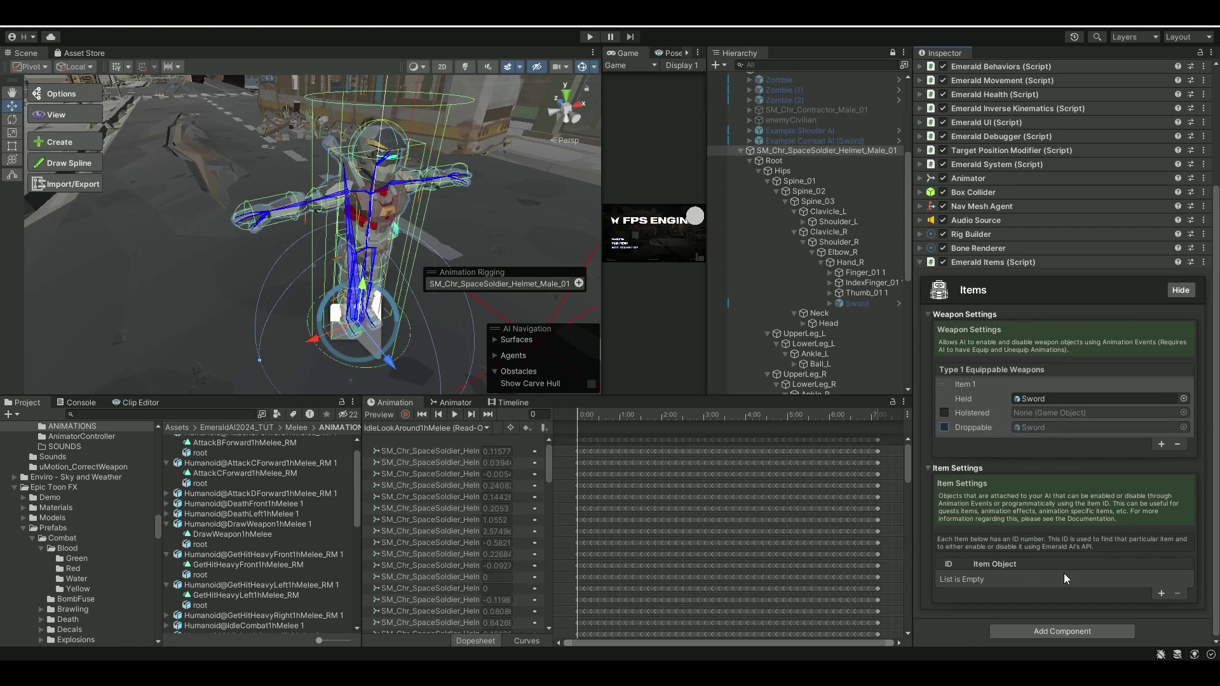
# Add two Item Settings entries: ID 1 mapped to Sword, ID 2 mapped to Sword_Back
pyautogui.click(1163, 594)
pyautogui.click(1164, 594)
pyautogui.scroll(-1, 1119, 559)
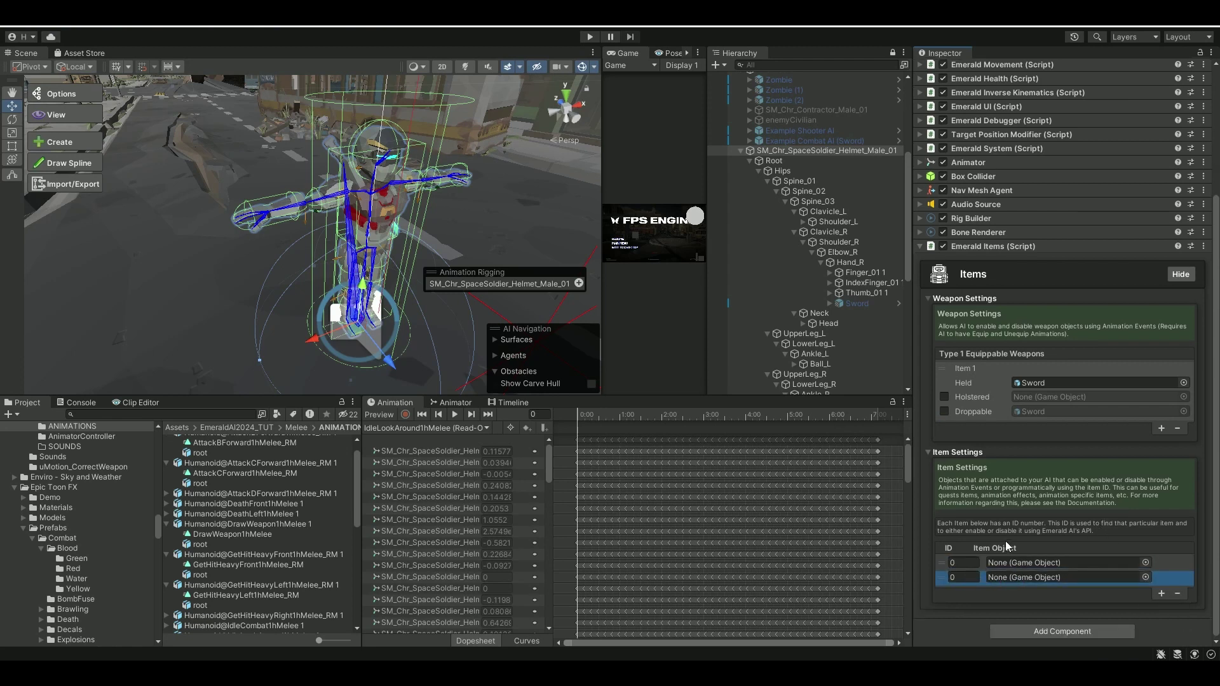
pyautogui.moveTo(856, 307); pyautogui.dragTo(1017, 563)
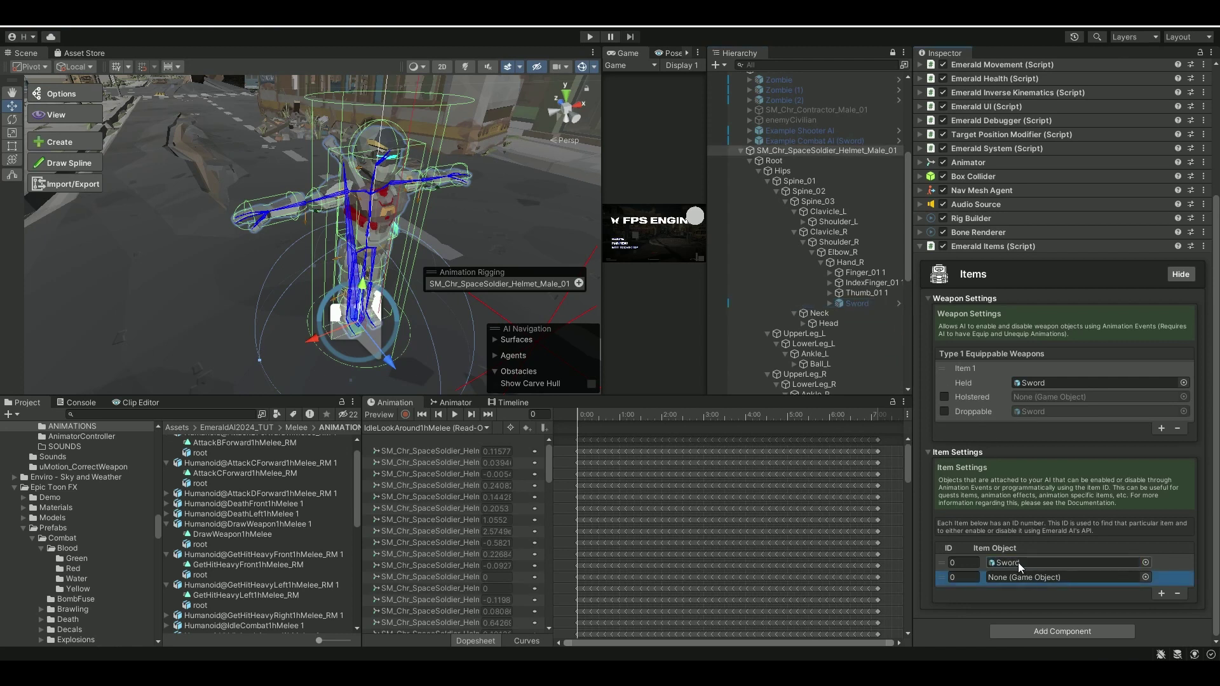
pyautogui.click(959, 561)
pyautogui.write('1')
pyautogui.scroll(-8, 822, 341)
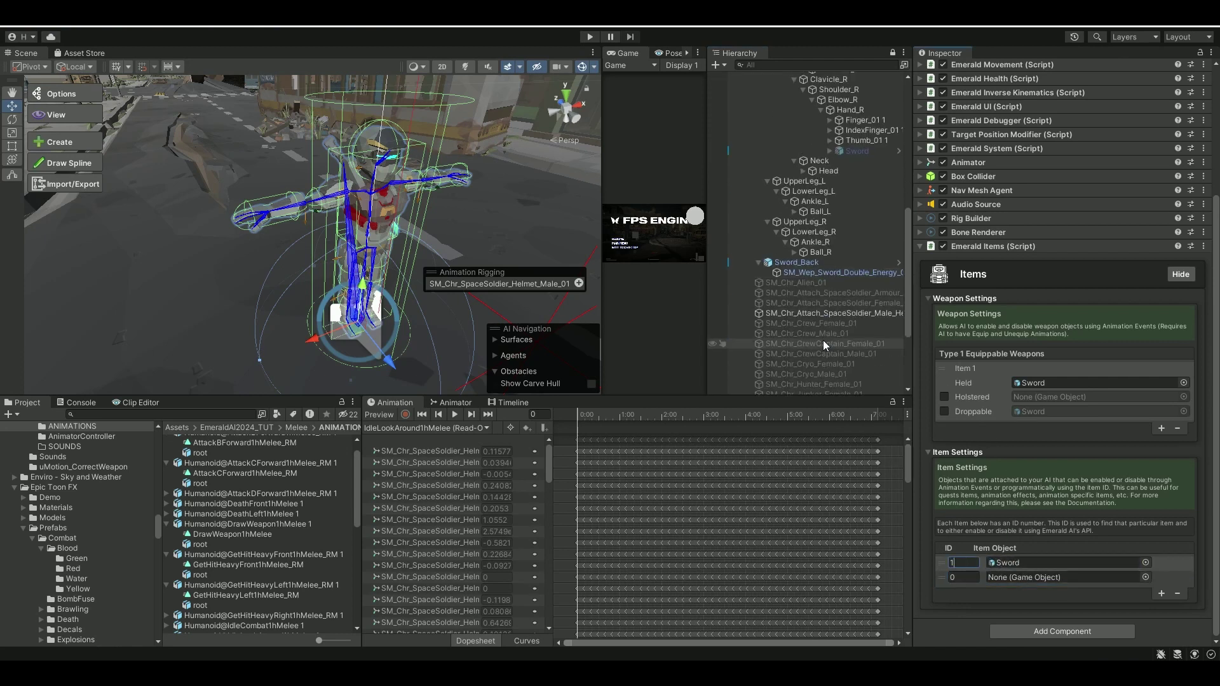
pyautogui.moveTo(802, 186); pyautogui.dragTo(1010, 576)
pyautogui.click(963, 577)
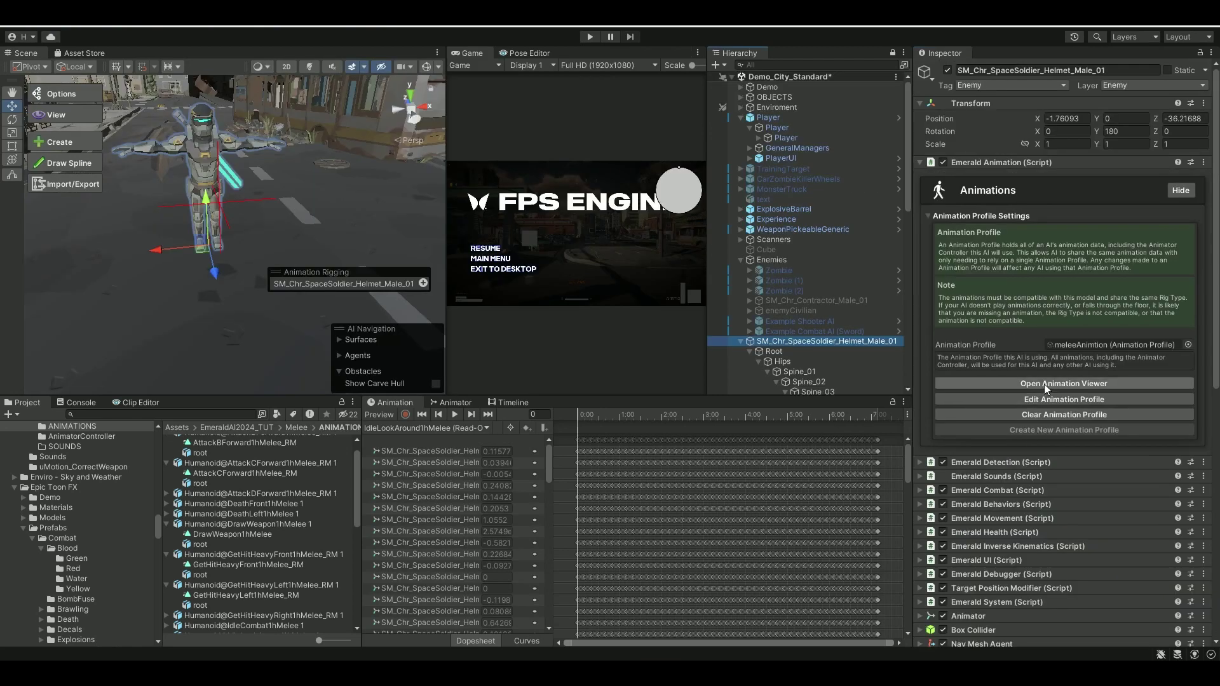
# Load DrawWeapon1hMelee in the Animation Viewer and select the spawned soldier to view its items
pyautogui.click(1043, 384)
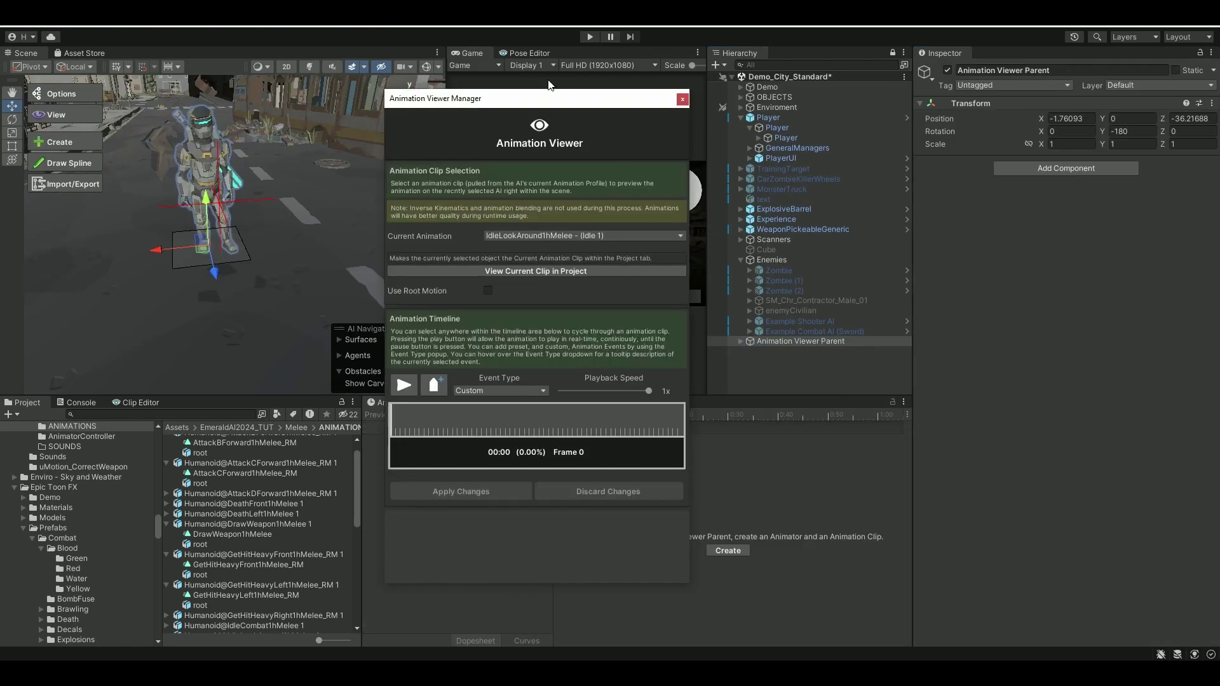
pyautogui.moveTo(509, 103); pyautogui.dragTo(403, 84)
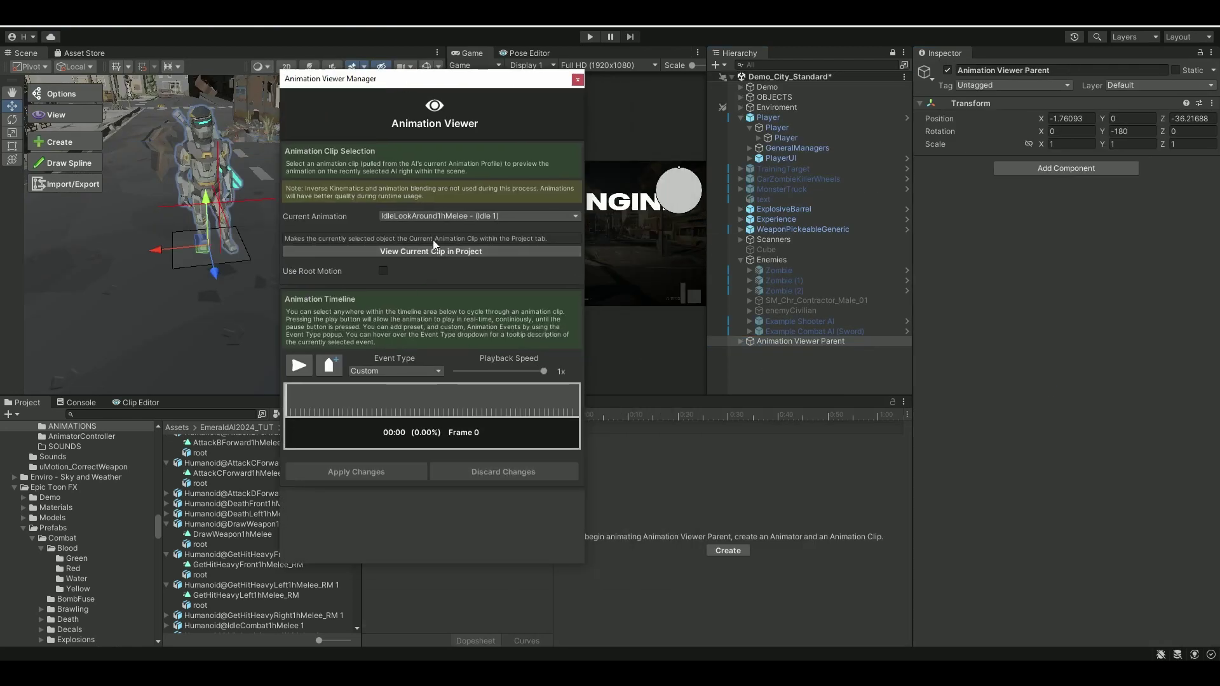
pyautogui.click(443, 218)
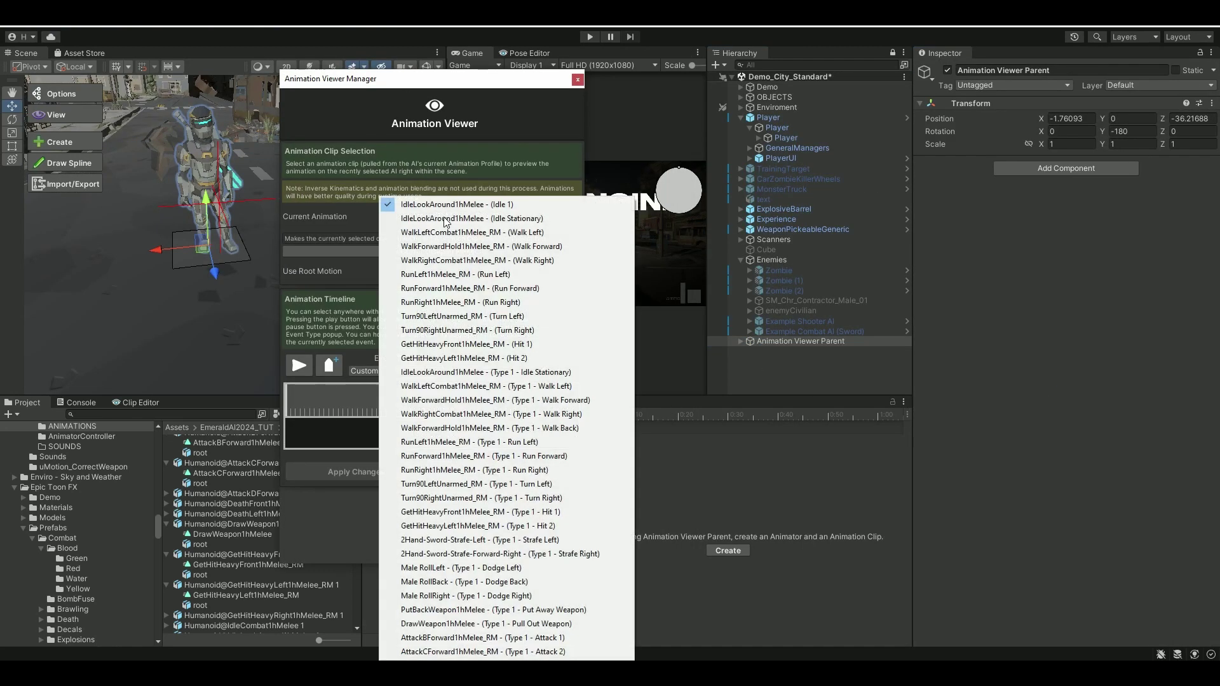
pyautogui.click(443, 625)
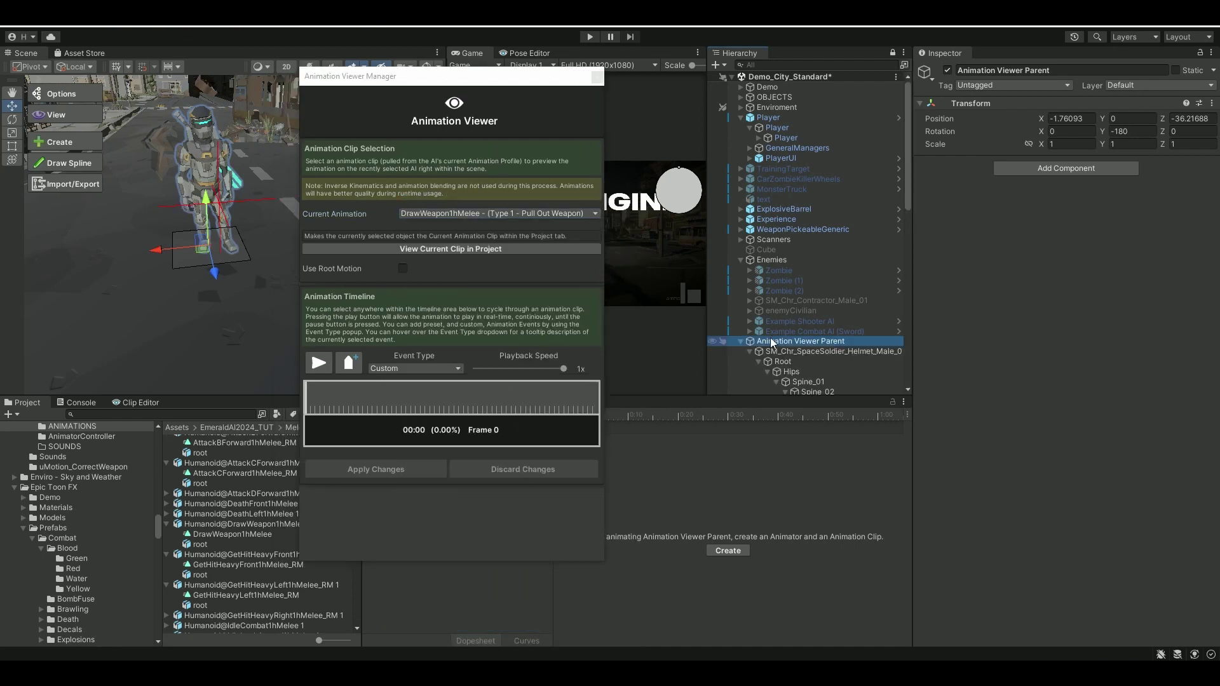
pyautogui.click(805, 352)
pyautogui.scroll(-12, 1011, 458)
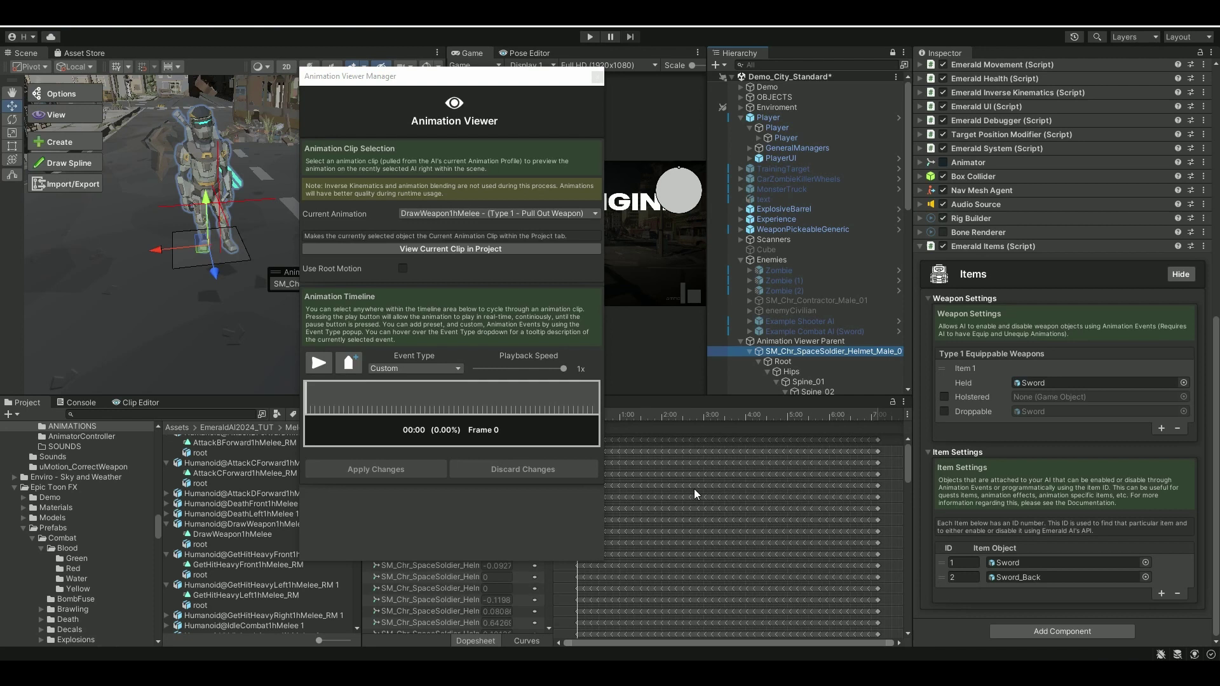
# Add and apply an Enable Item event with Int 1 at frame 24 of DrawWeapon1hMelee
pyautogui.moveTo(323, 384); pyautogui.dragTo(470, 399)
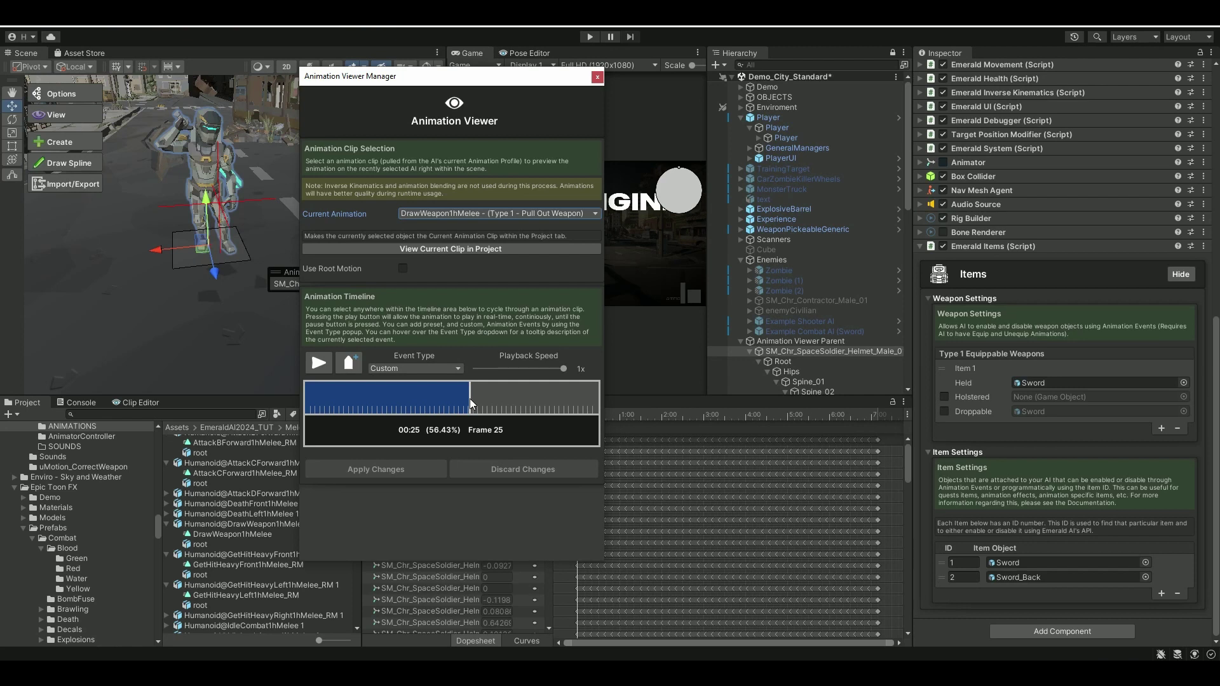
pyautogui.moveTo(471, 399); pyautogui.dragTo(463, 398)
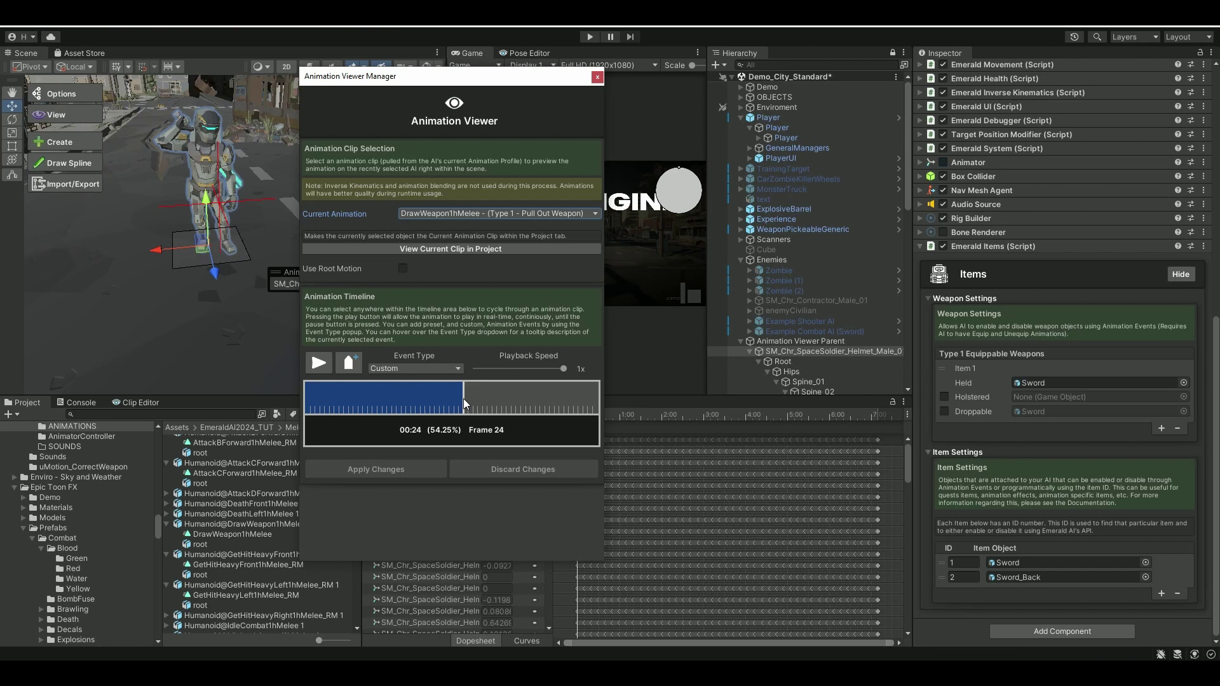
pyautogui.click(451, 368)
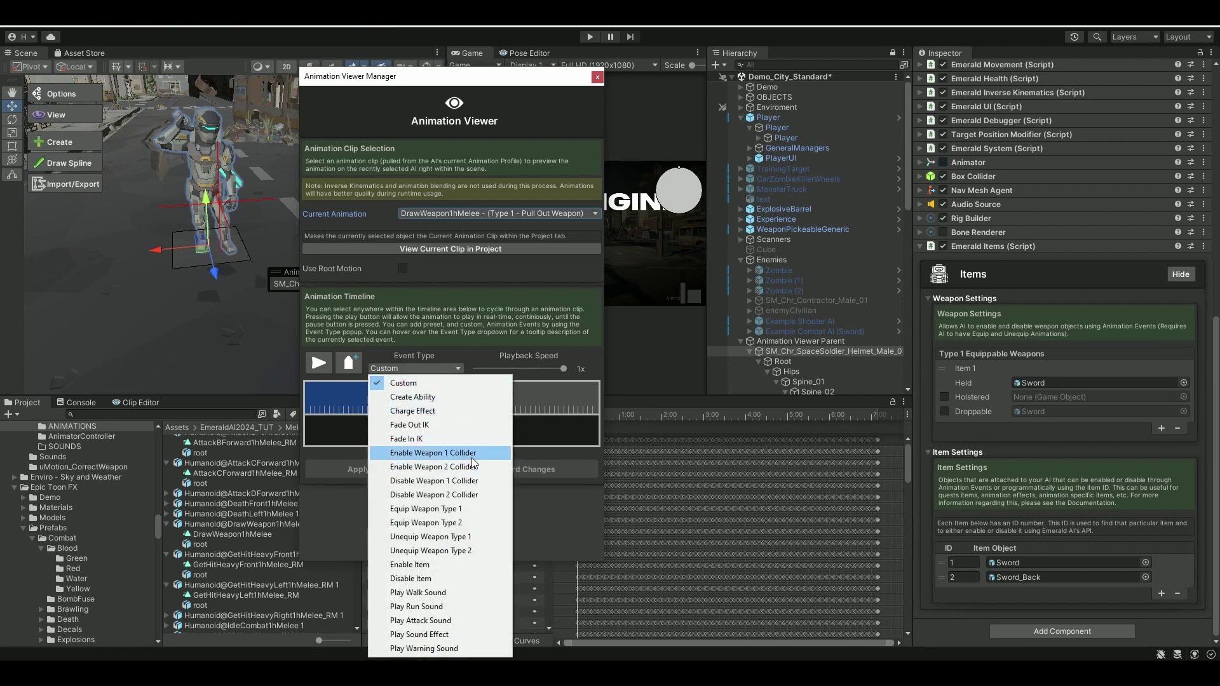
pyautogui.click(419, 566)
pyautogui.click(347, 365)
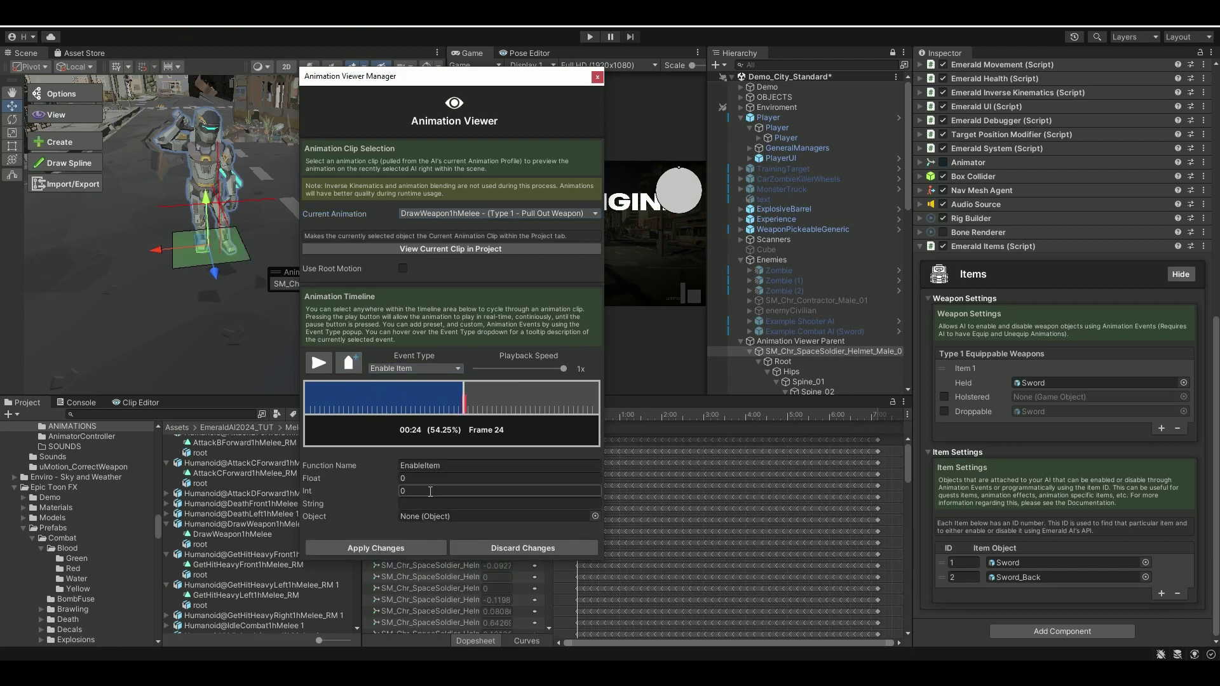
pyautogui.click(404, 547)
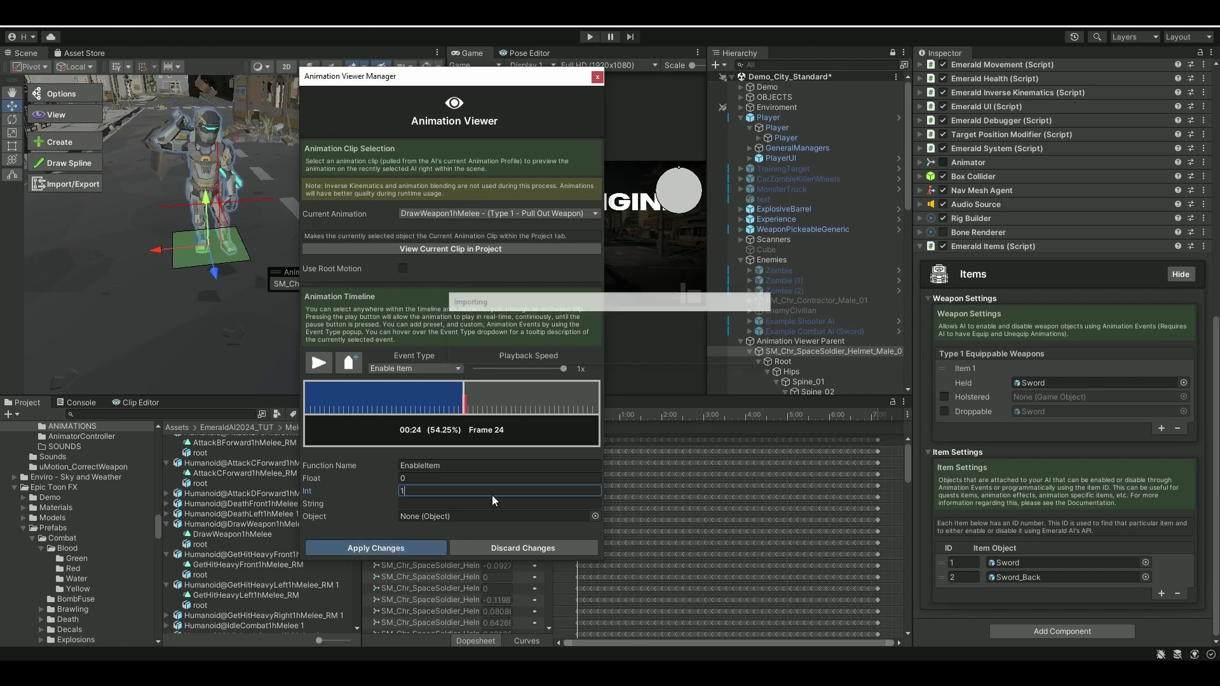
pyautogui.click(456, 406)
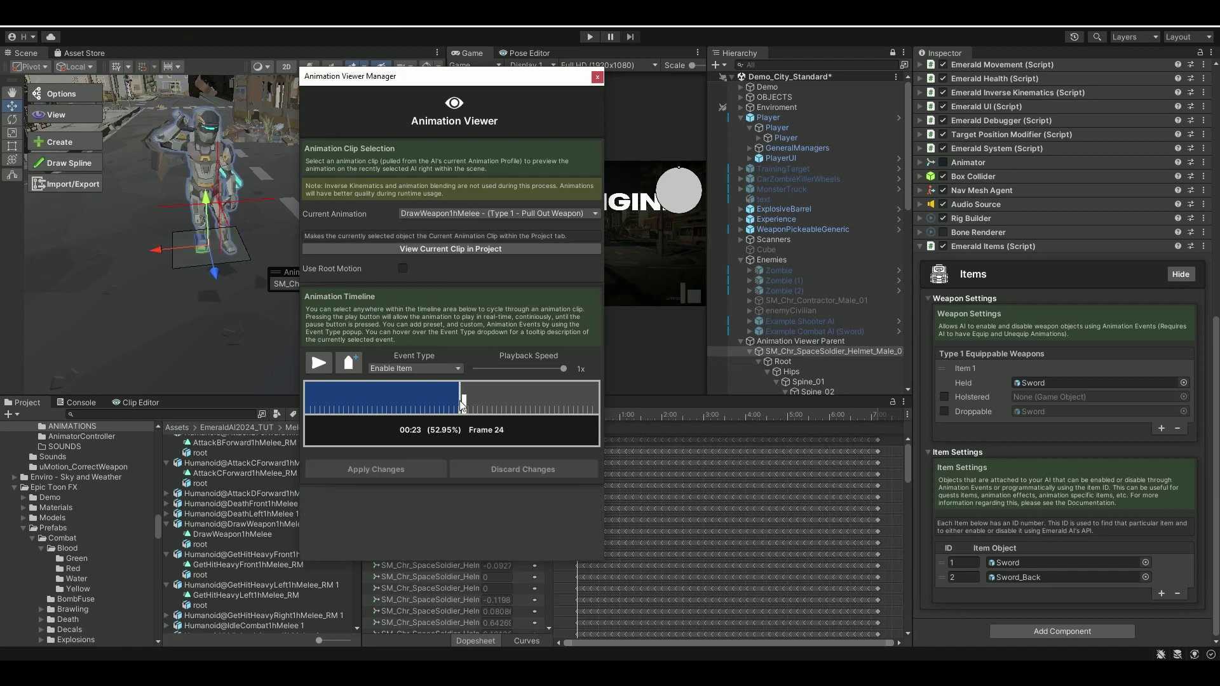
pyautogui.click(464, 399)
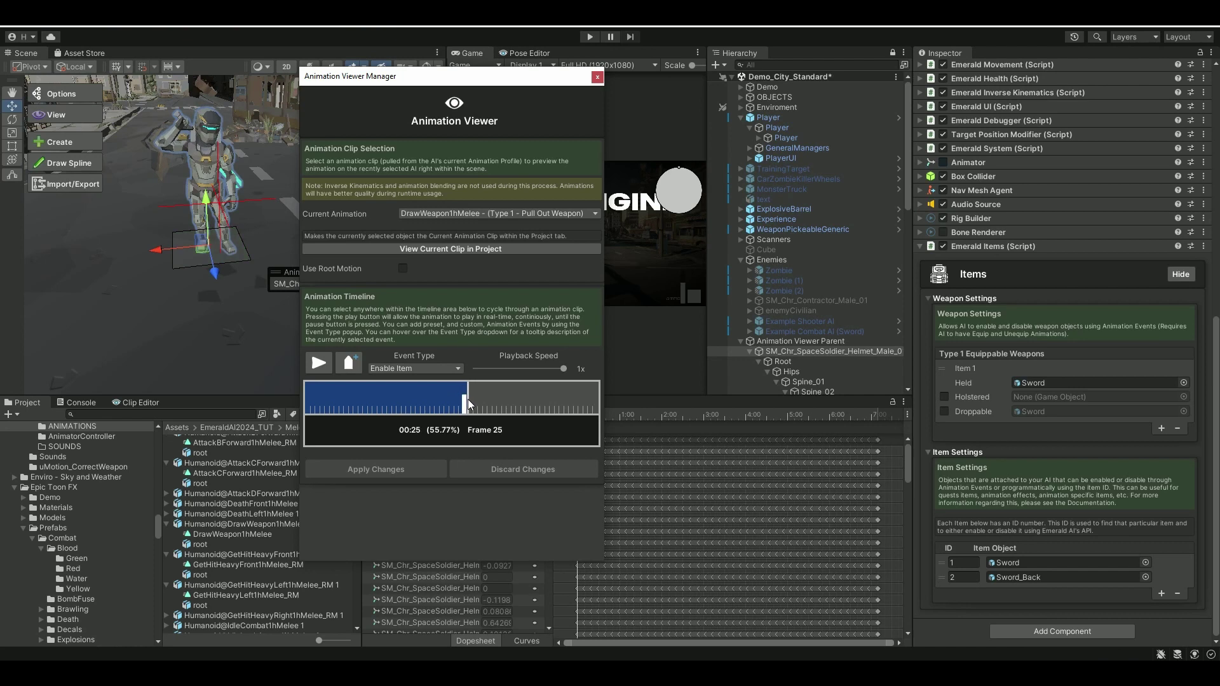
# Add and apply a Disable Item event with Int 2 at frame 26
pyautogui.click(470, 404)
pyautogui.click(473, 403)
pyautogui.click(401, 370)
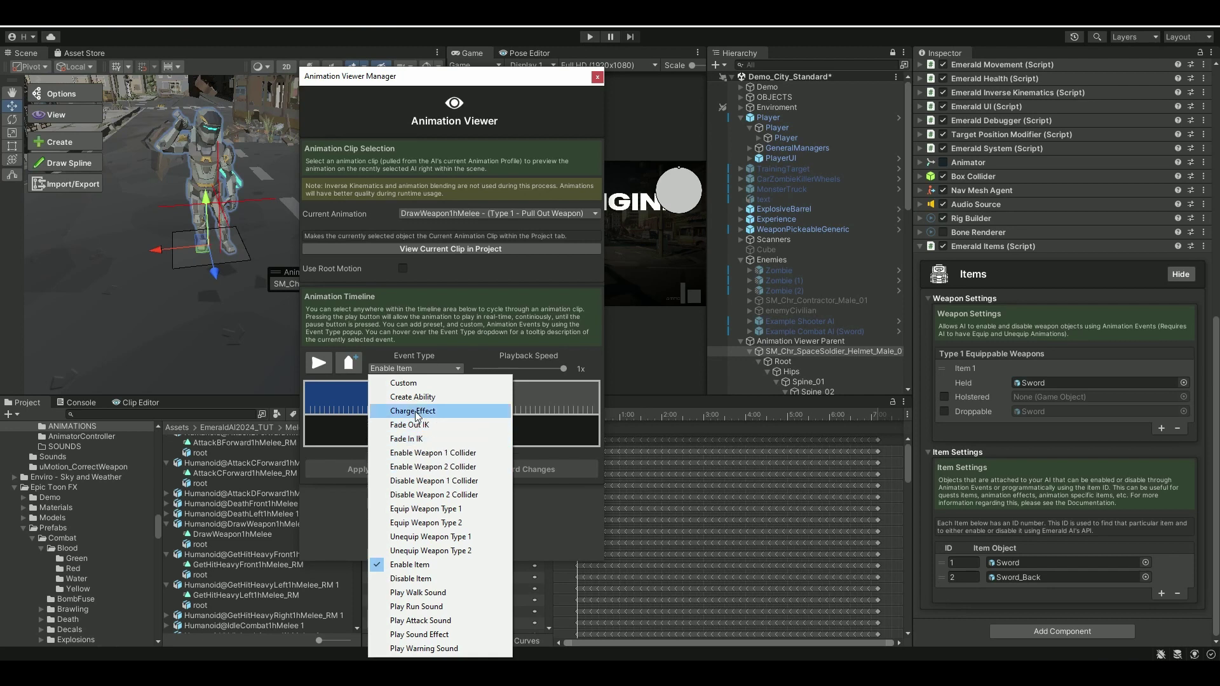
pyautogui.click(408, 578)
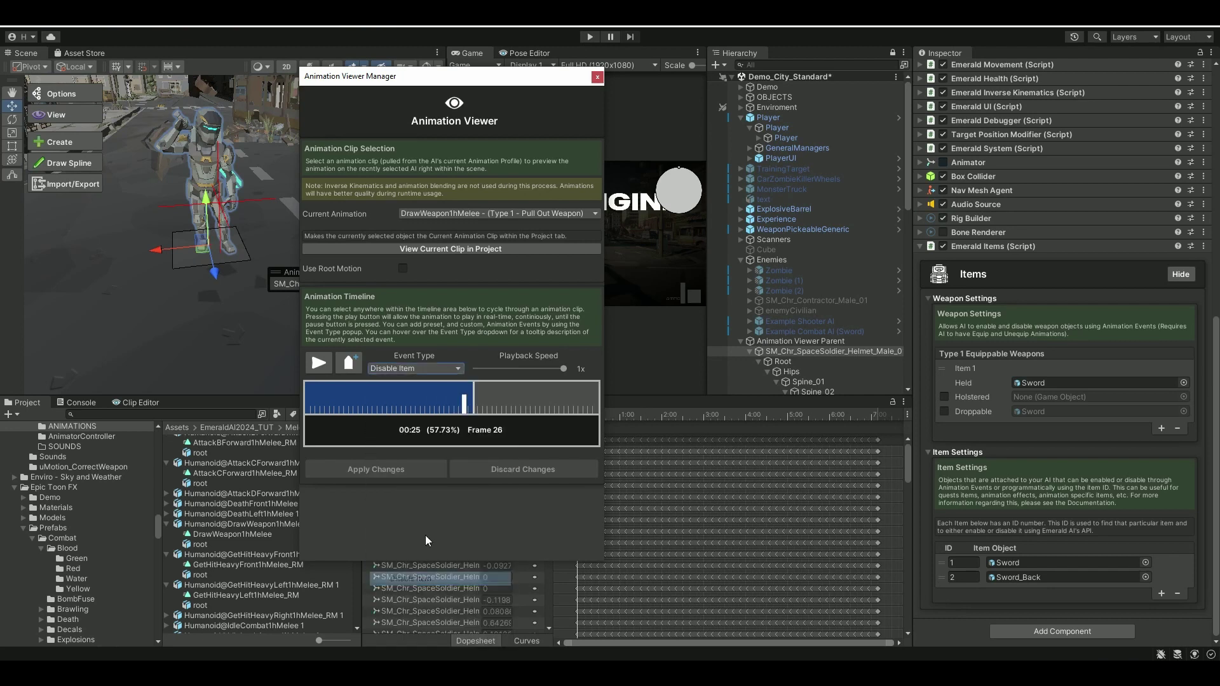
pyautogui.click(348, 363)
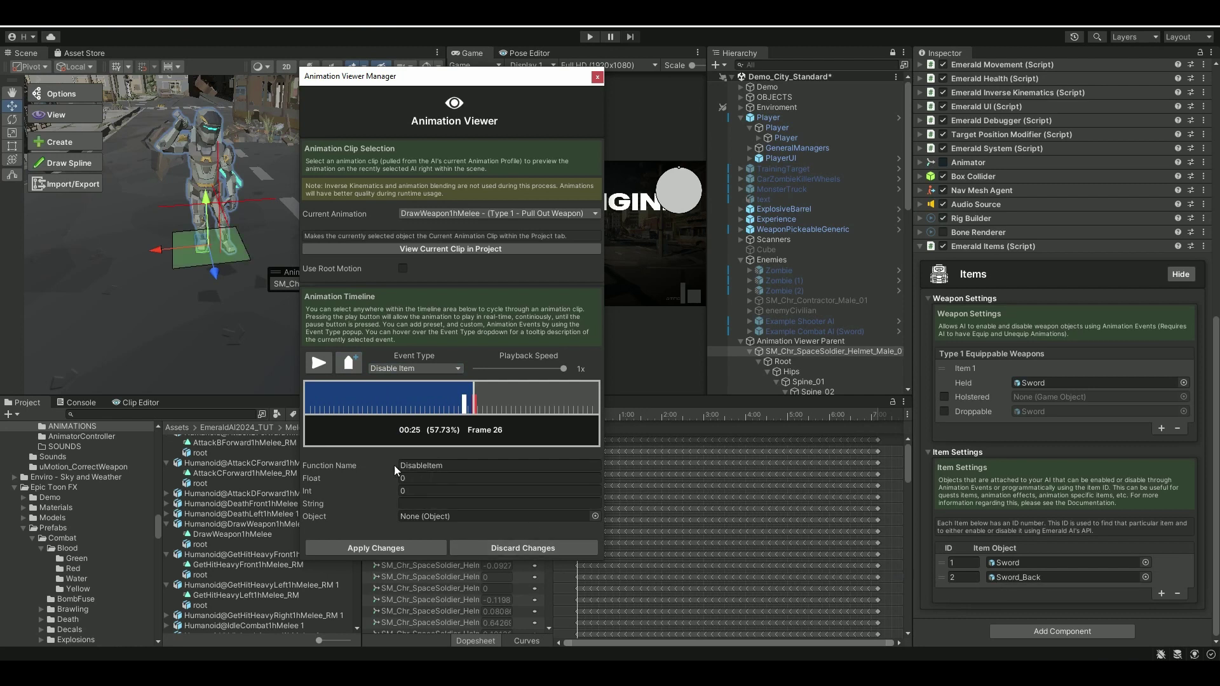
pyautogui.click(412, 492)
pyautogui.write('2')
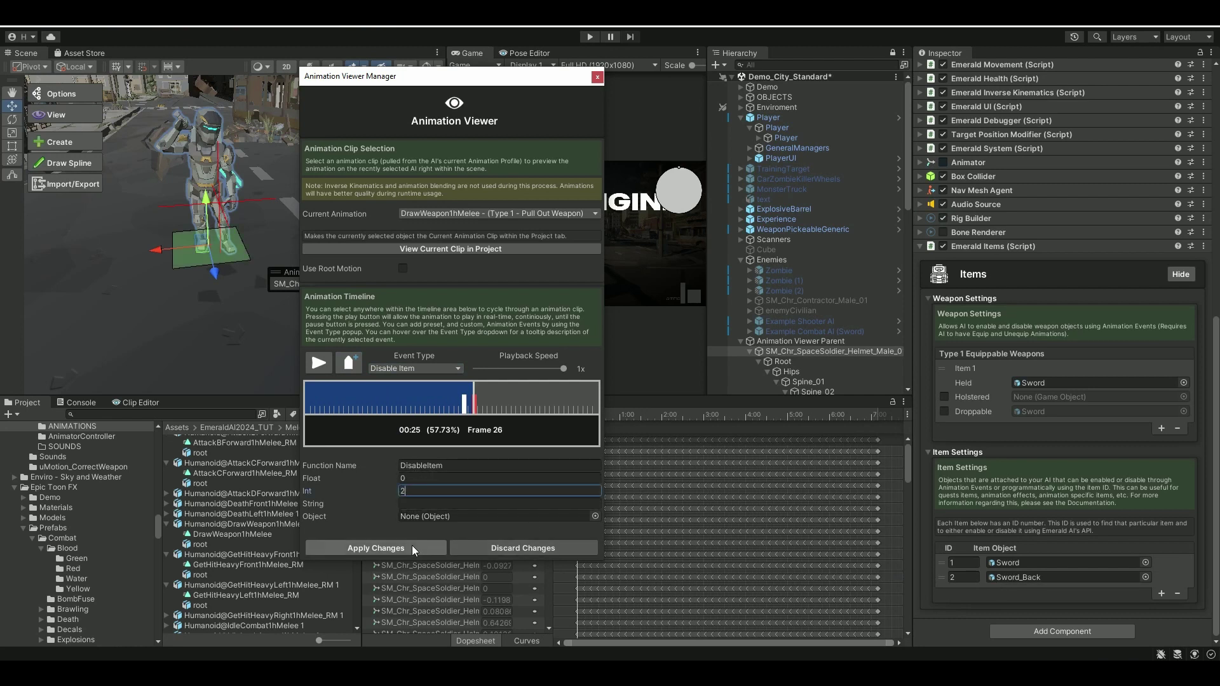
pyautogui.click(439, 547)
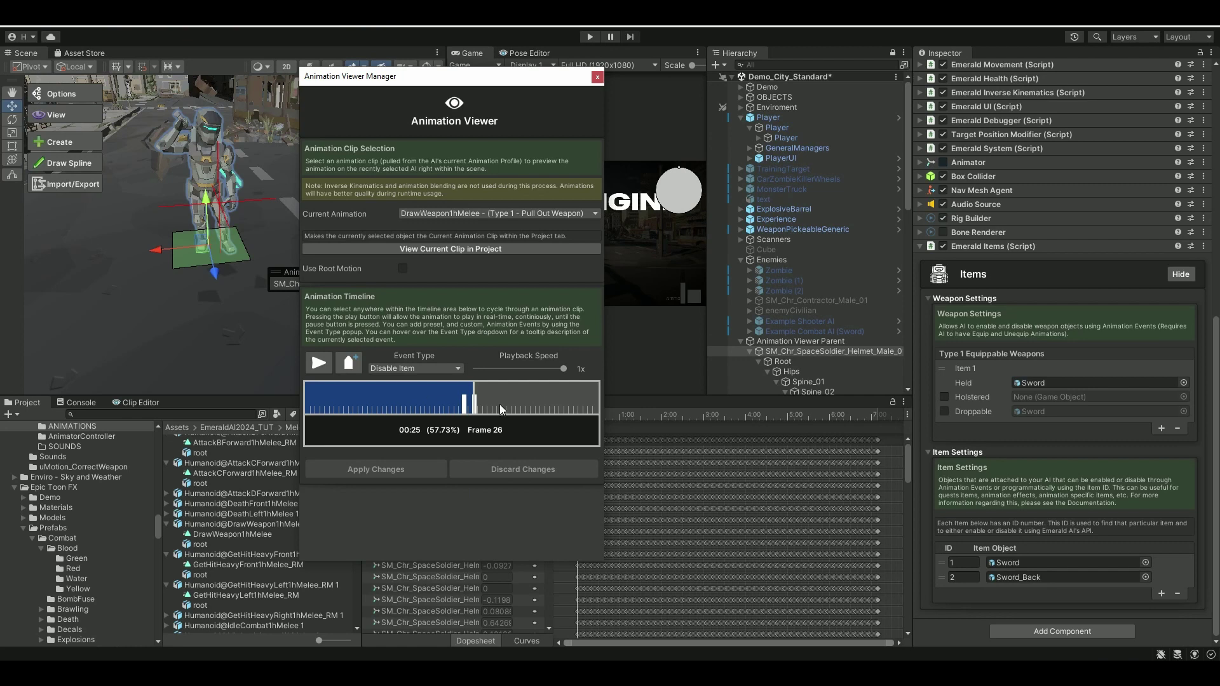
# Close the Animation Viewer, enter Play mode and widen the Game view to watch the soldier
pyautogui.click(598, 76)
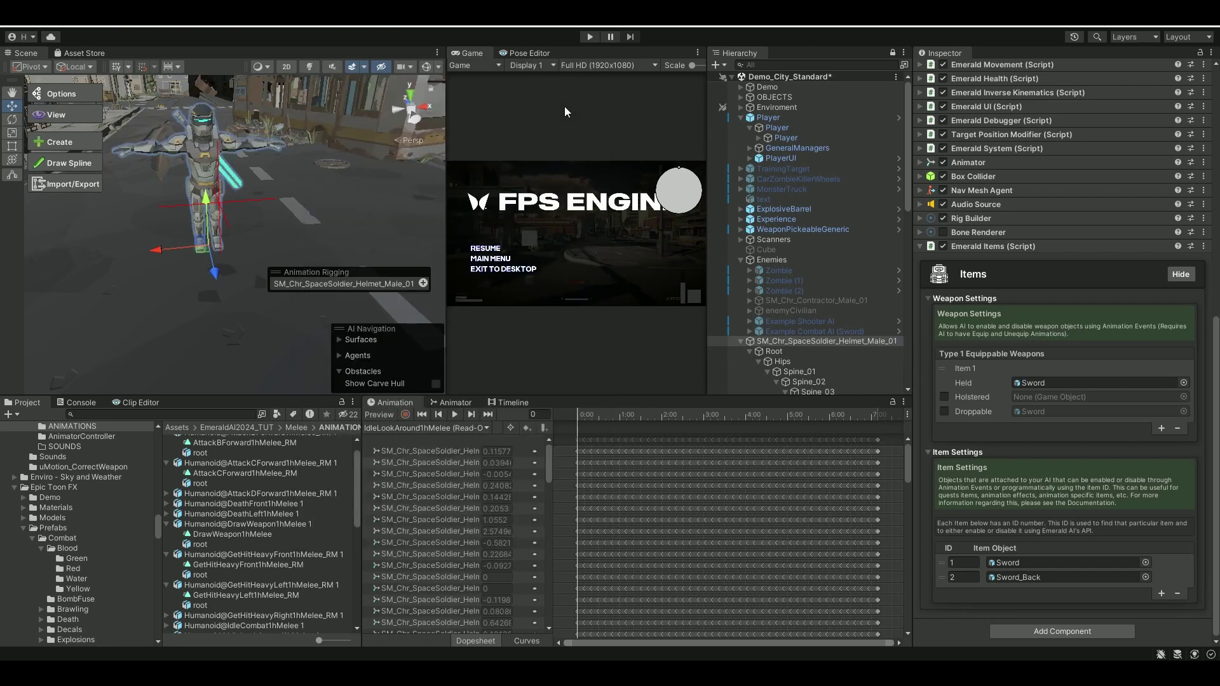
pyautogui.click(590, 36)
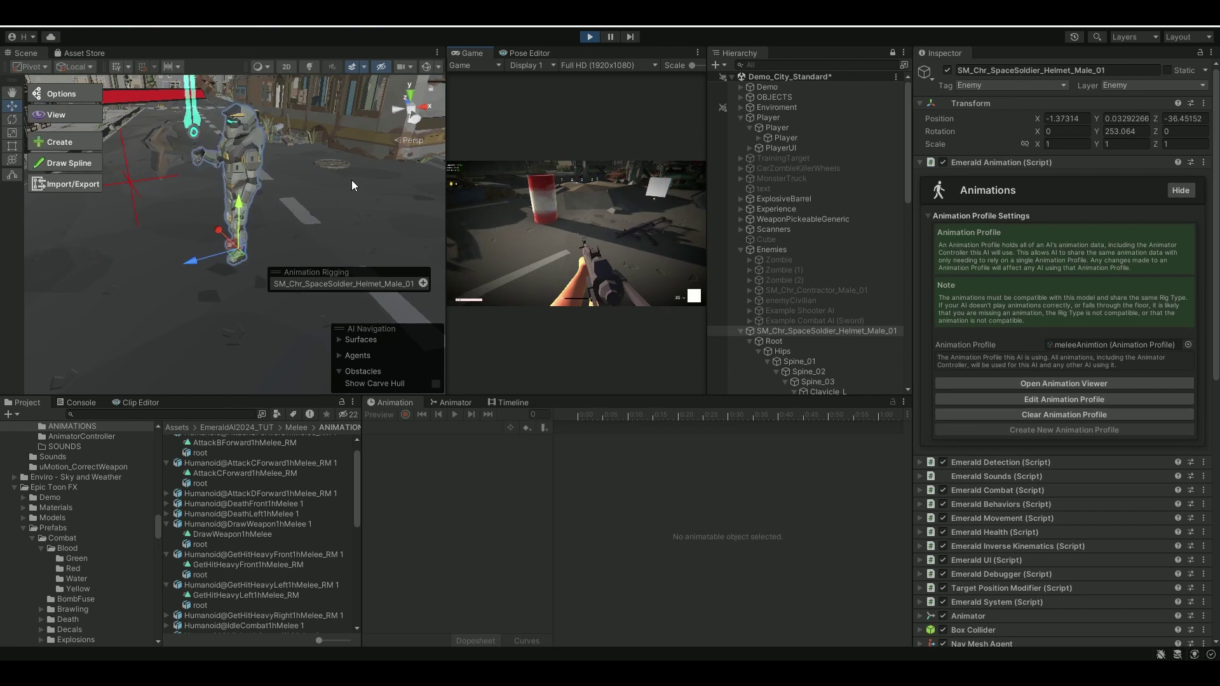
pyautogui.moveTo(446, 193); pyautogui.dragTo(307, 193)
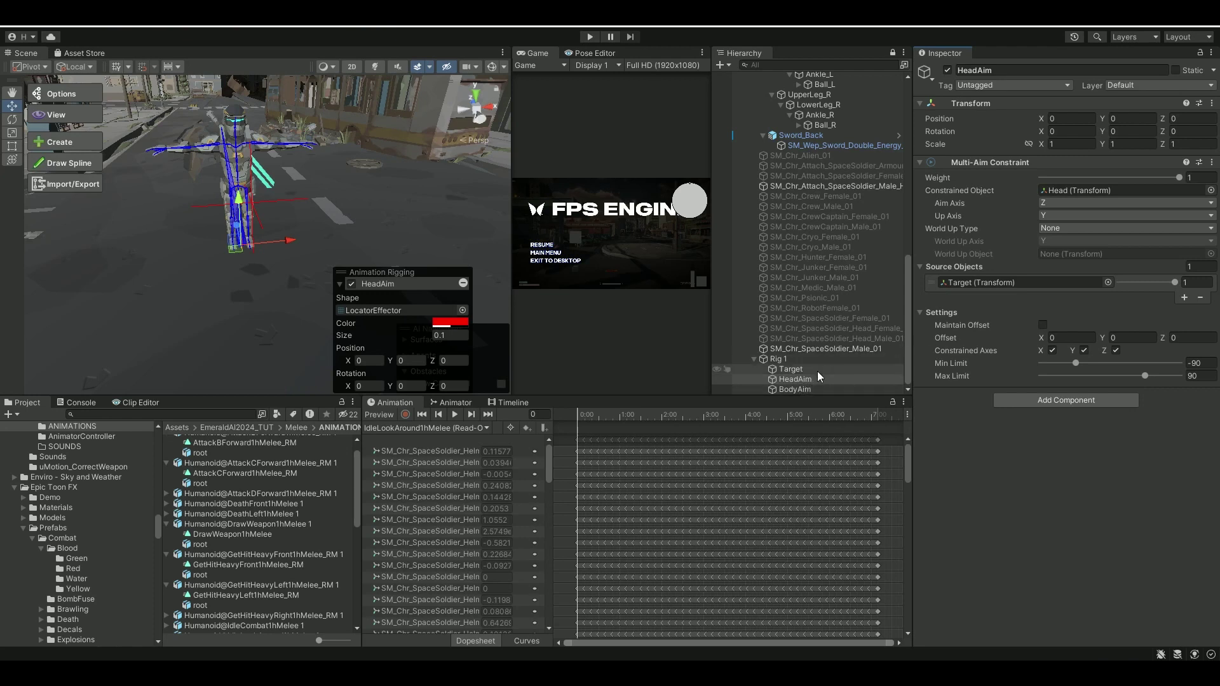
pyautogui.click(798, 390)
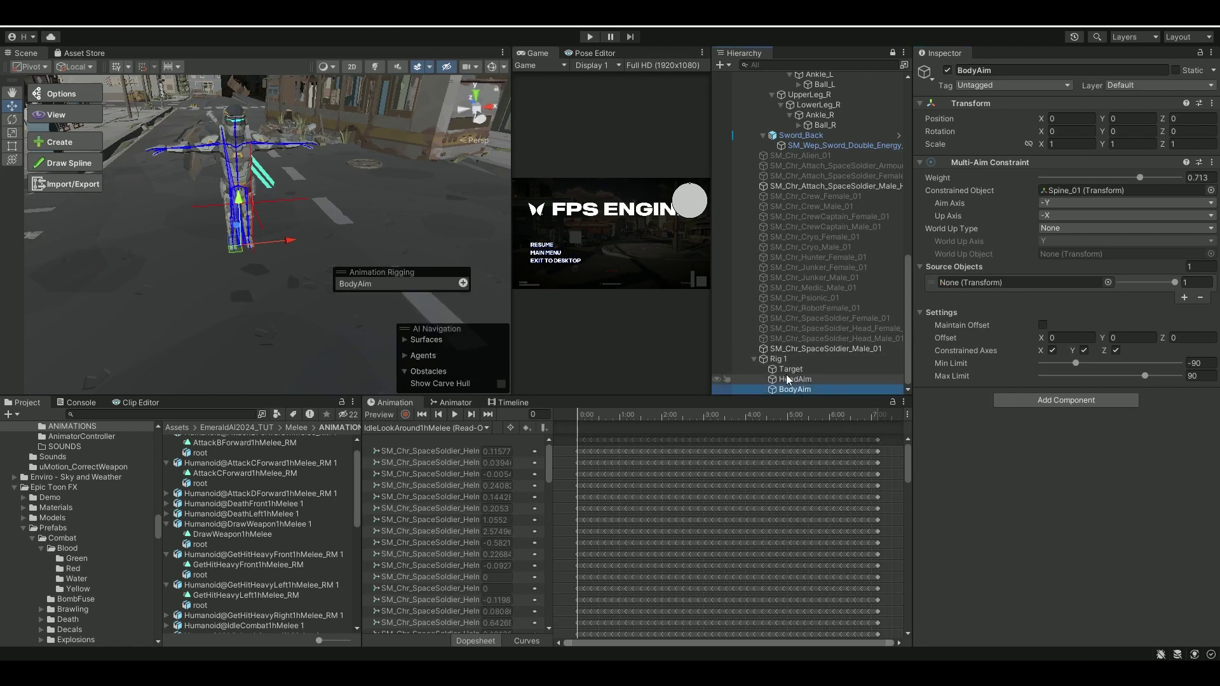
pyautogui.moveTo(787, 379); pyautogui.dragTo(980, 311)
pyautogui.click(794, 390)
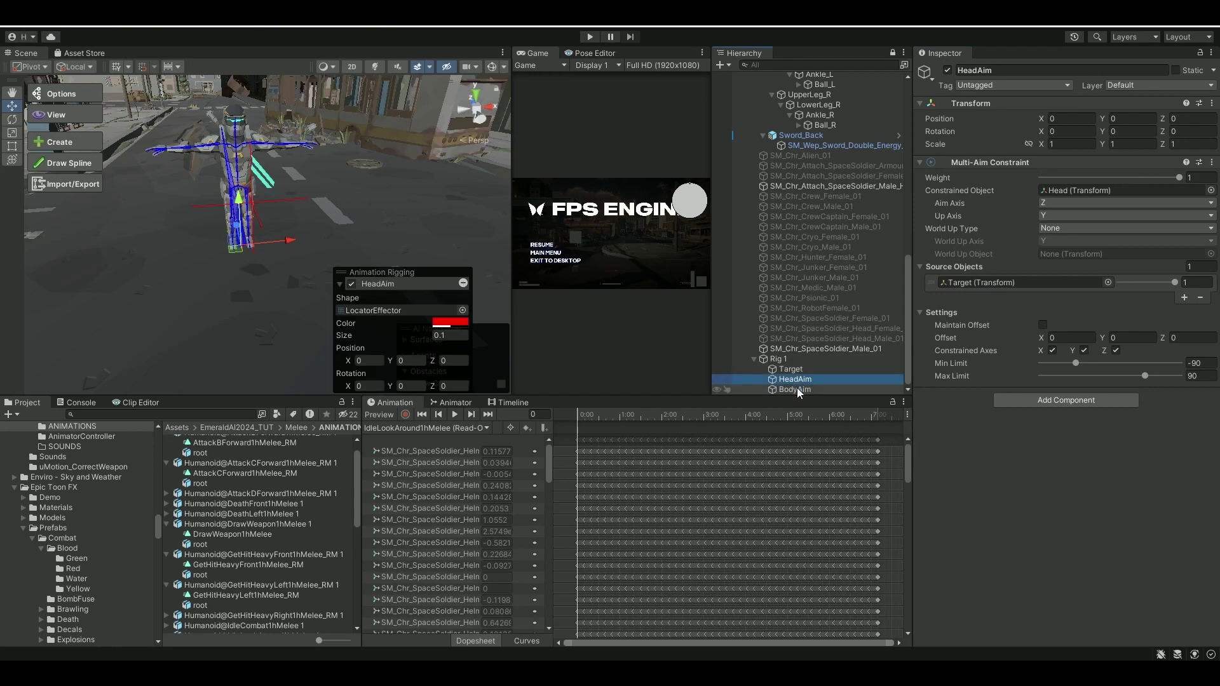
pyautogui.click(801, 380)
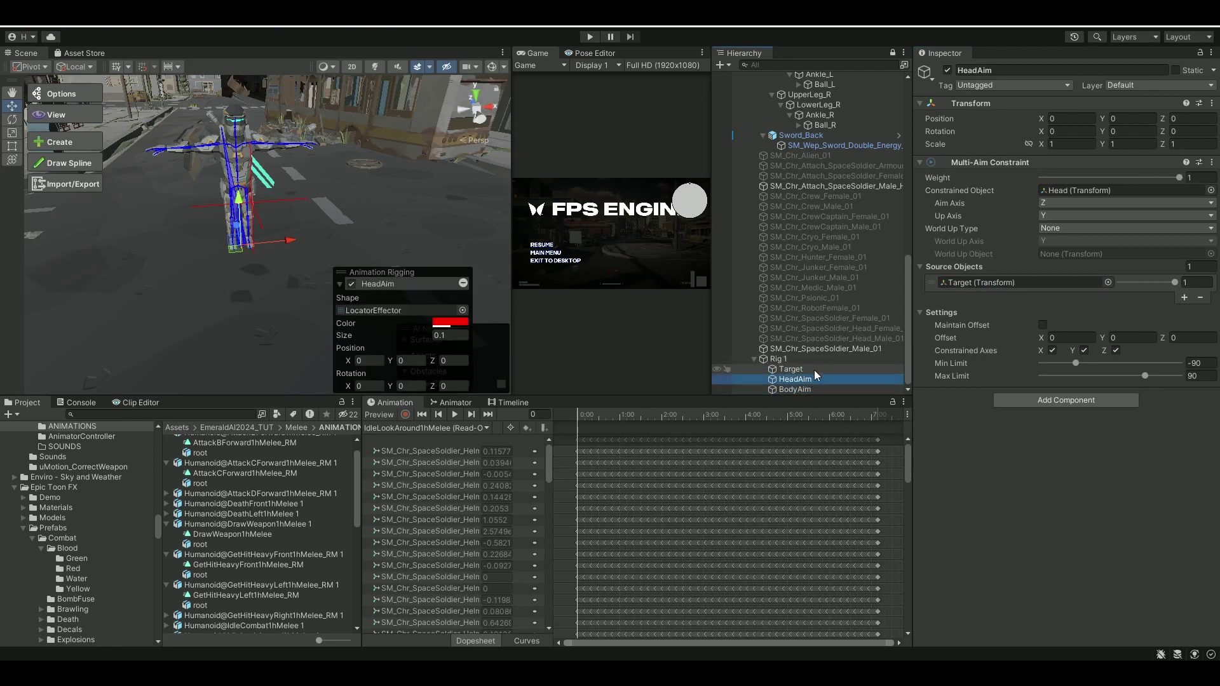
# Preview the rig and move the Target to 0.463, 1.129, -1.133 so the soldier aims at it
pyautogui.click(379, 416)
pyautogui.press('f')
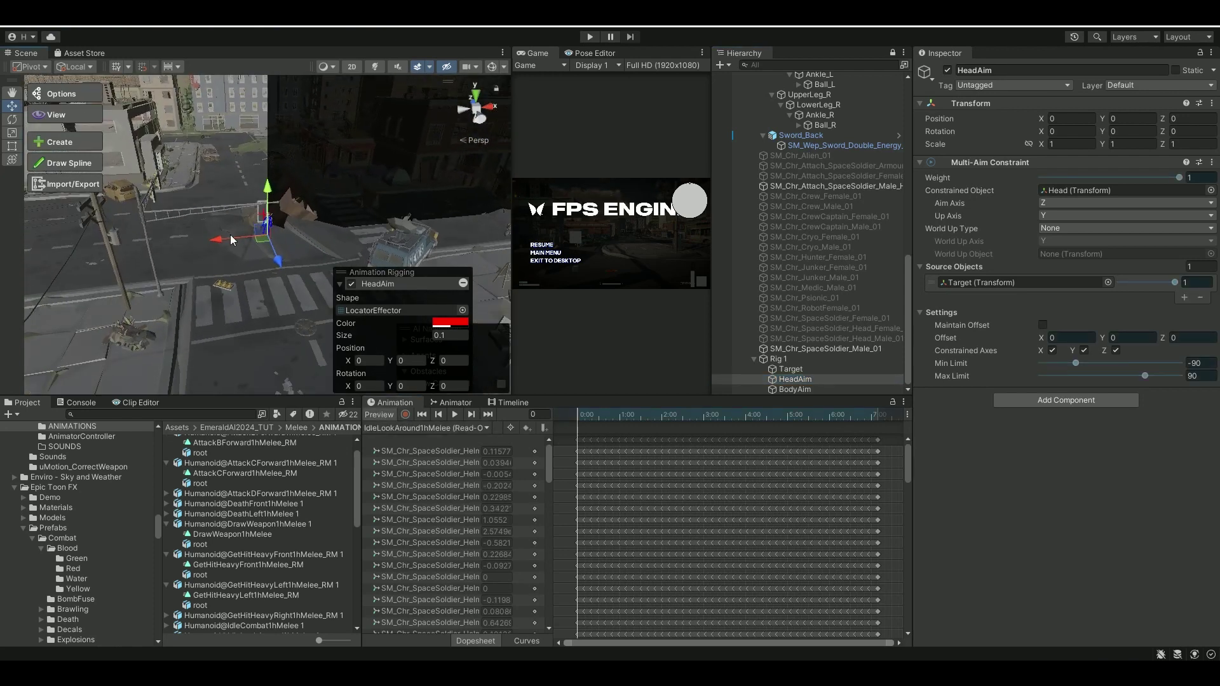
pyautogui.moveTo(265, 249); pyautogui.dragTo(417, 184, button='right')
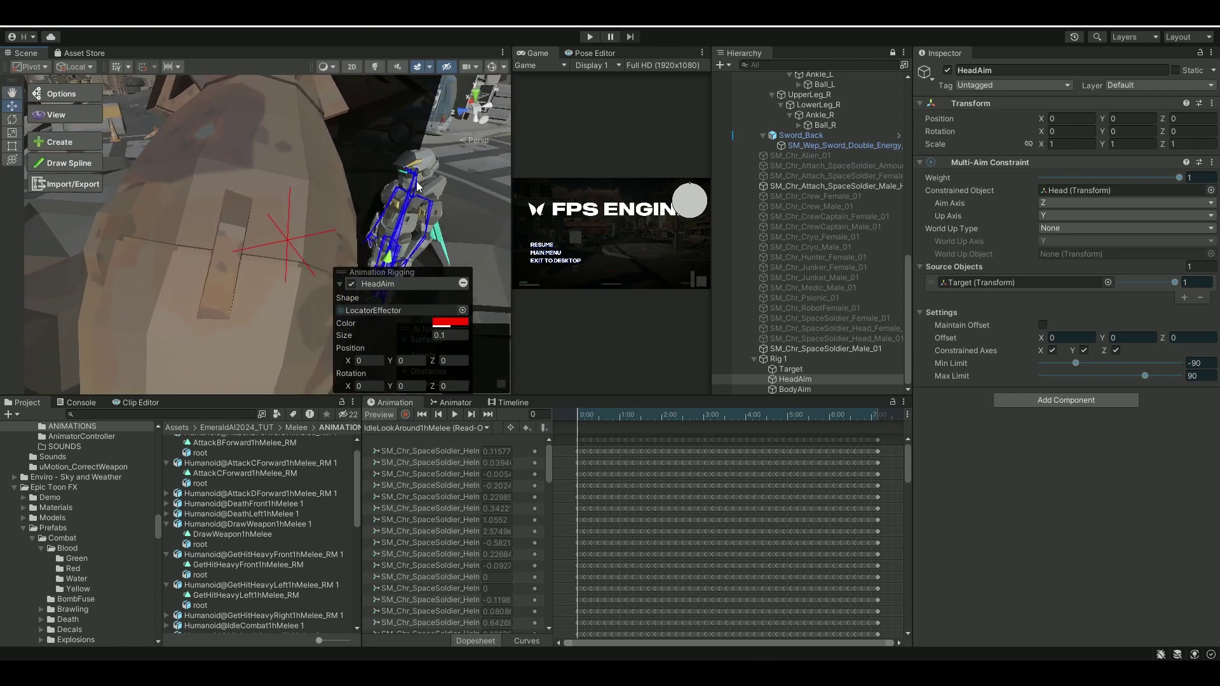
pyautogui.click(793, 369)
pyautogui.press('f')
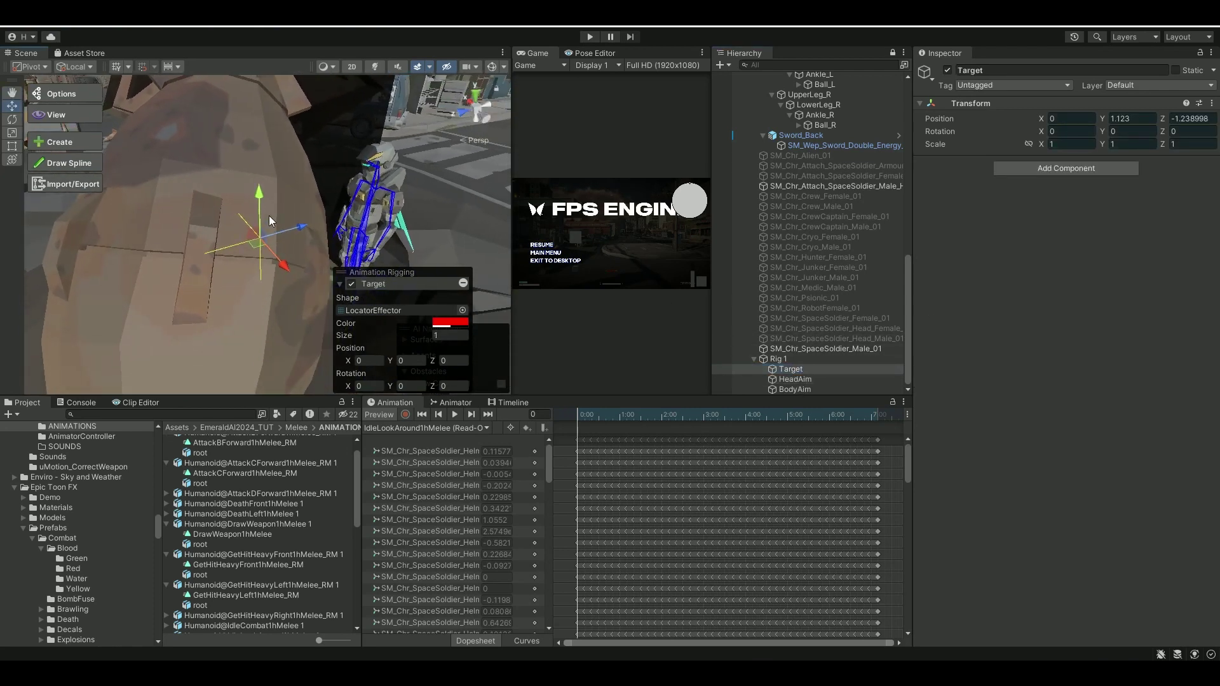
pyautogui.moveTo(258, 205)
pyautogui.mouseDown()
pyautogui.moveTo(254, 175)
pyautogui.moveTo(259, 215)
pyautogui.moveTo(257, 190)
pyautogui.mouseUp()
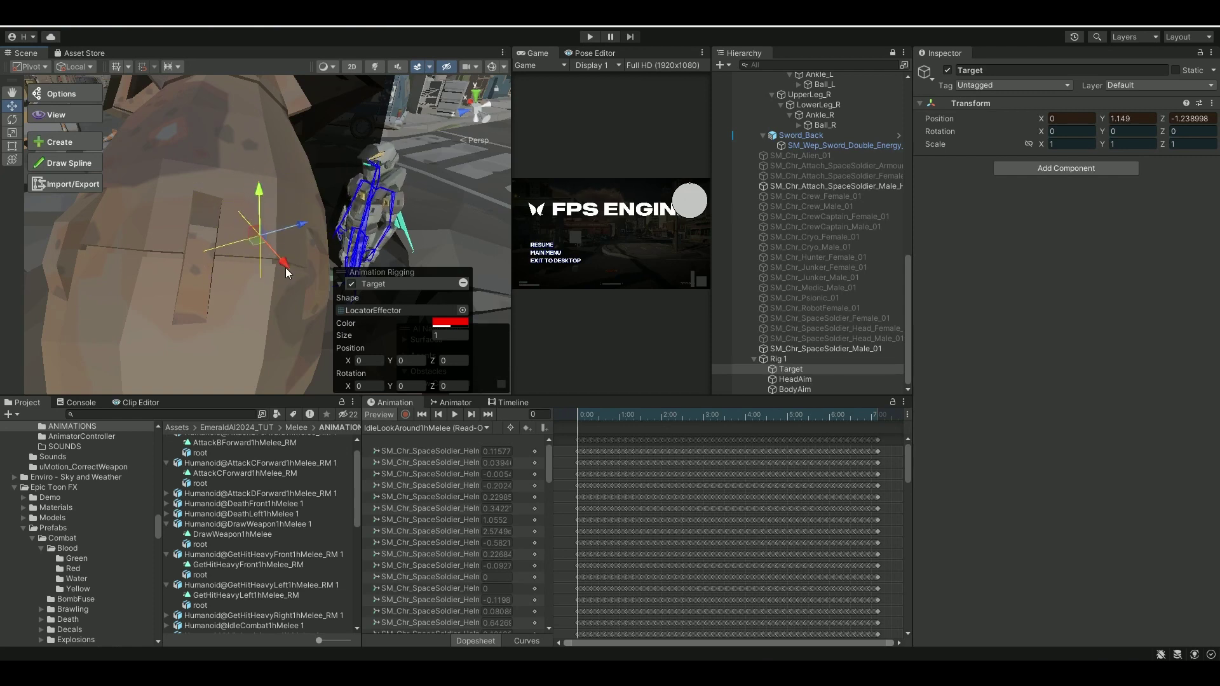
pyautogui.moveTo(285, 268); pyautogui.dragTo(267, 219)
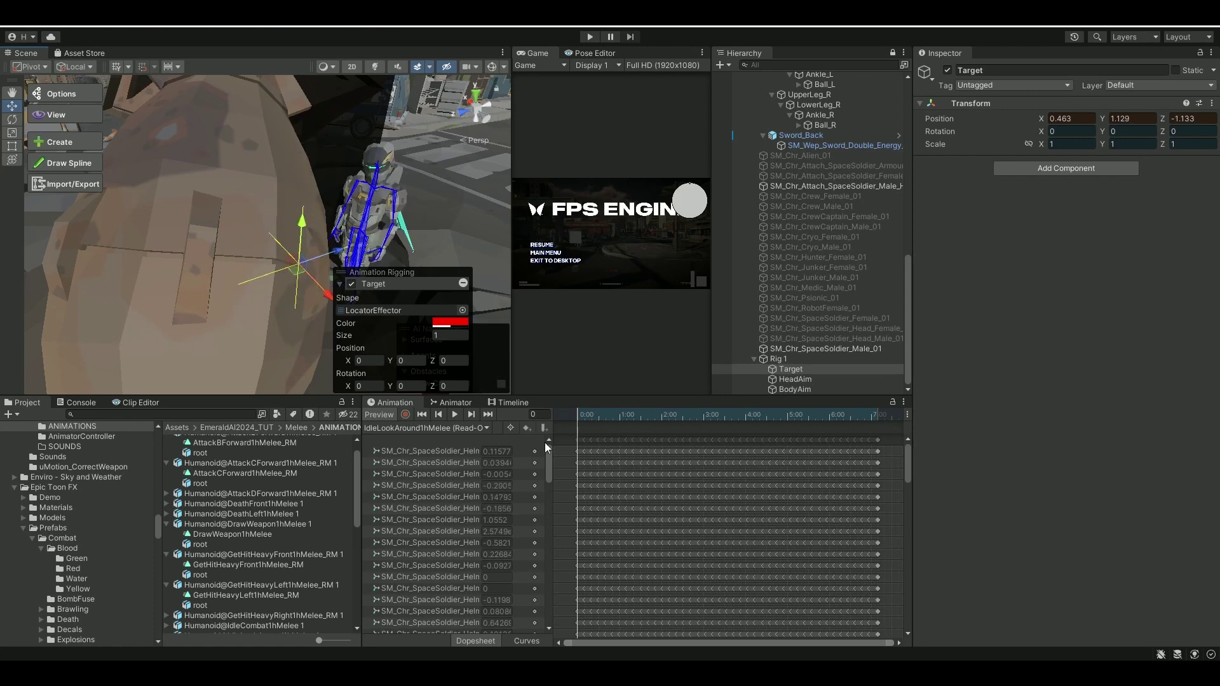